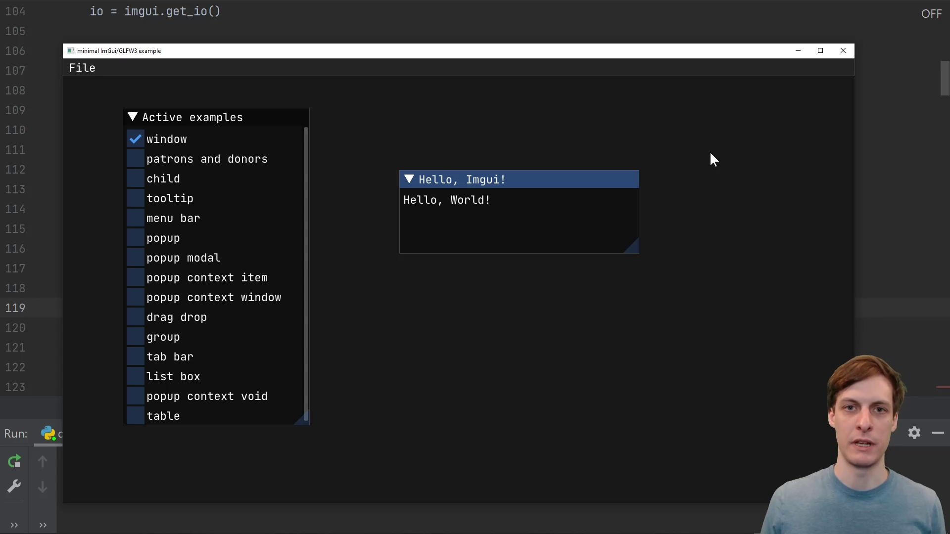
# - Enable the patrons and donors, child region, tooltip and menu bar demo examples
pyautogui.moveTo(550, 180)
pyautogui.mouseDown()
pyautogui.moveTo(516, 201)
pyautogui.moveTo(529, 225)
pyautogui.mouseUp()
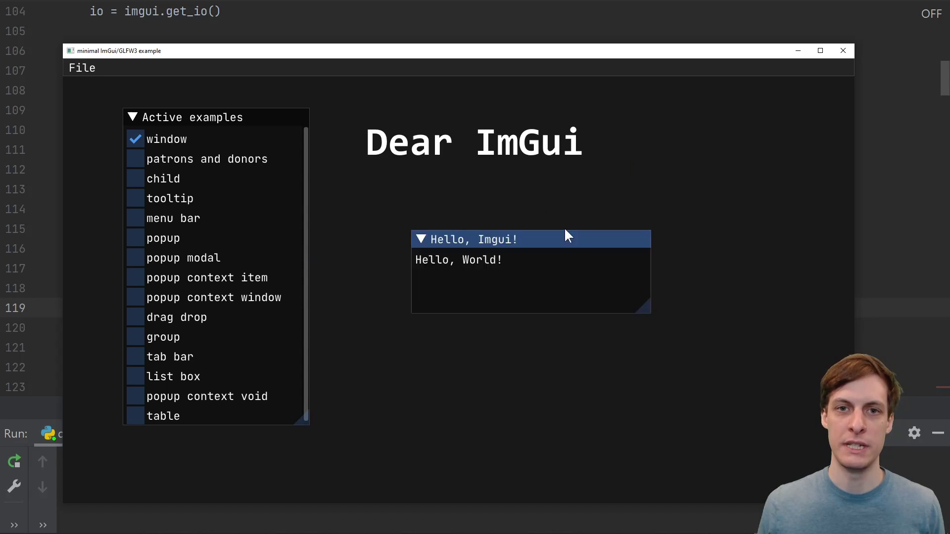
pyautogui.click(199, 143)
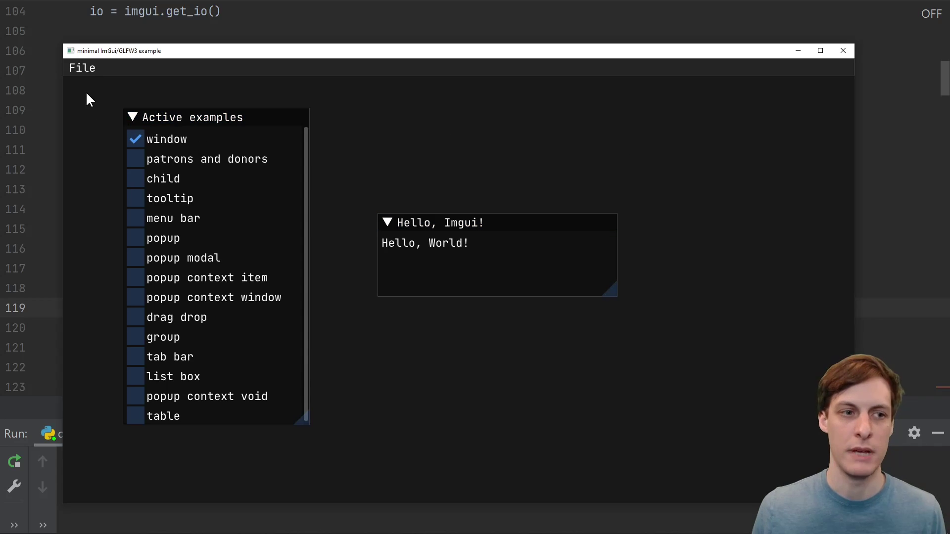
pyautogui.click(83, 67)
pyautogui.click(132, 160)
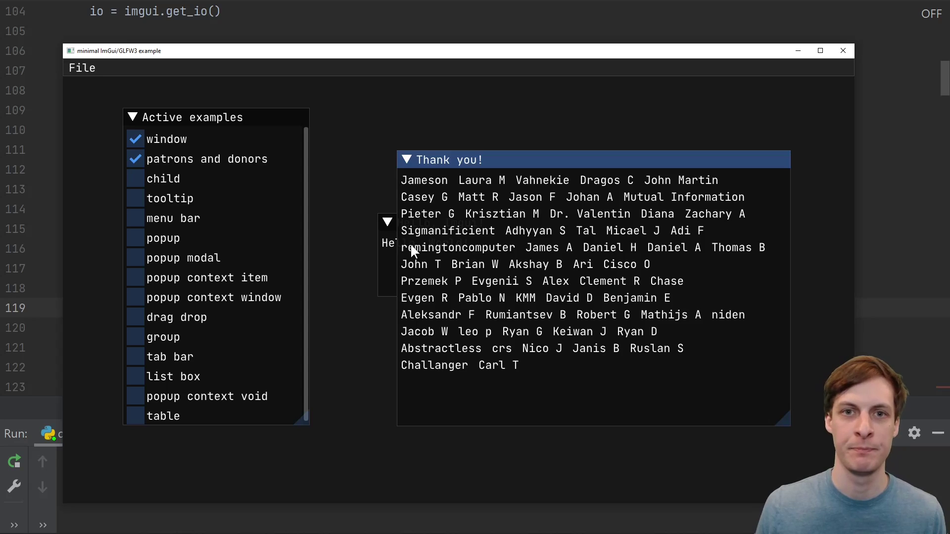
pyautogui.click(135, 179)
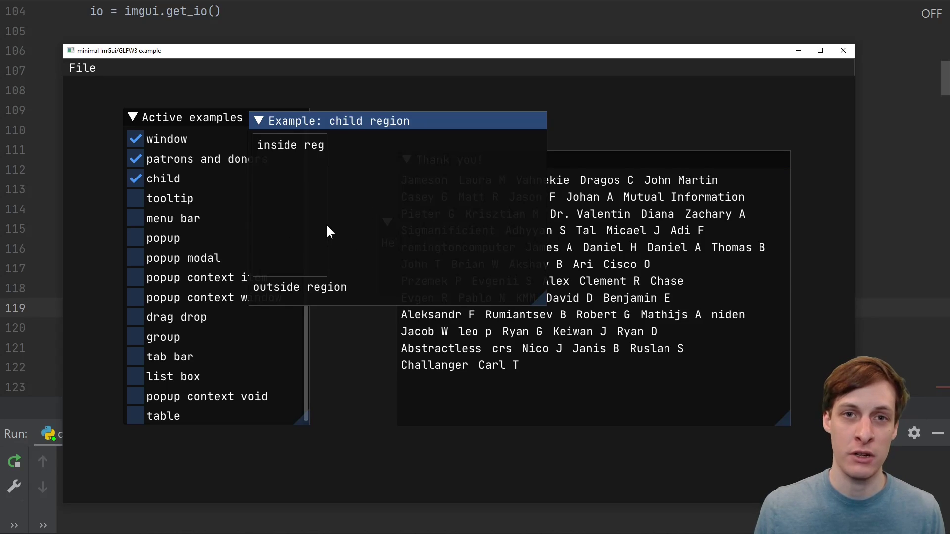
pyautogui.click(135, 199)
pyautogui.moveTo(308, 293)
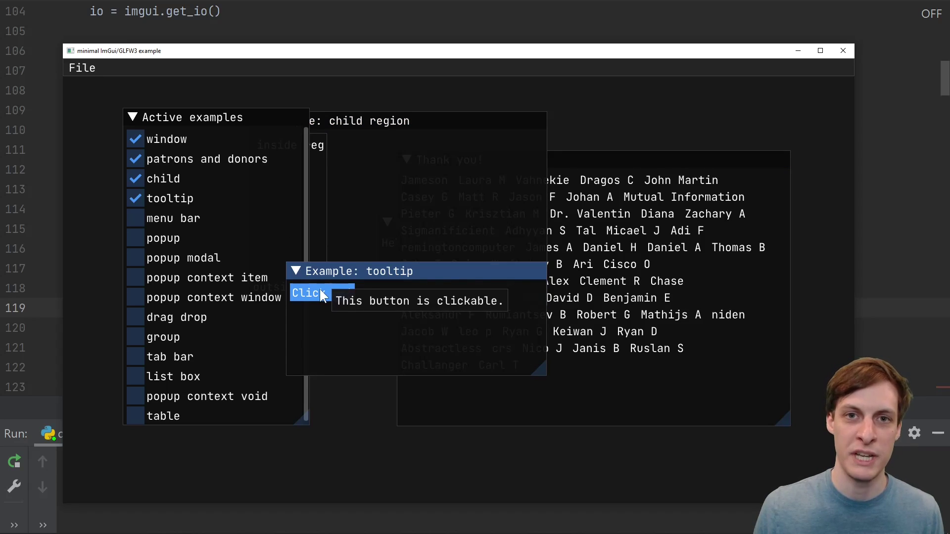
pyautogui.click(135, 218)
pyautogui.click(469, 124)
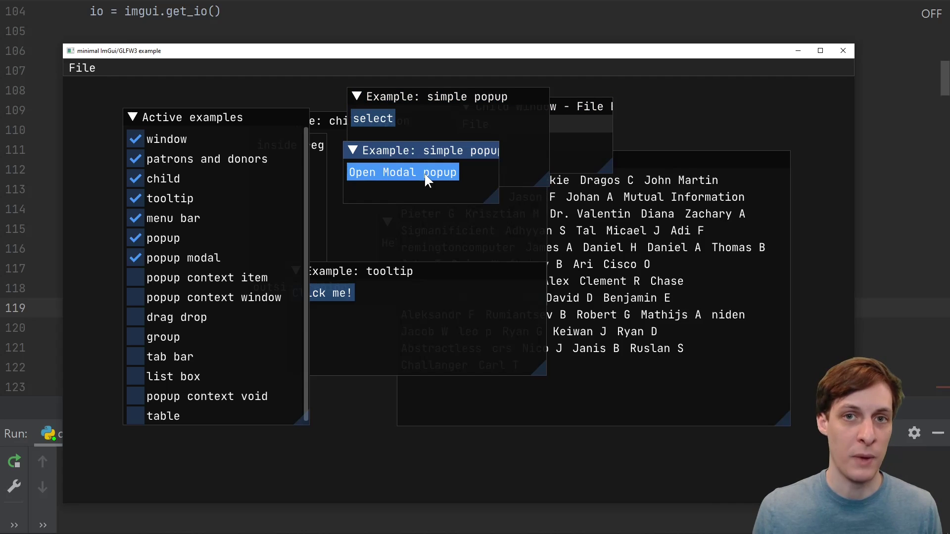
# - Try the modal popup, then enable drag drop, tab bar (Item 3) and item groups examples
pyautogui.click(423, 172)
pyautogui.click(412, 316)
pyautogui.click(135, 317)
pyautogui.moveTo(370, 344)
pyautogui.mouseDown()
pyautogui.moveTo(435, 409)
pyautogui.moveTo(360, 369)
pyautogui.mouseUp()
pyautogui.click(424, 118)
pyautogui.click(465, 120)
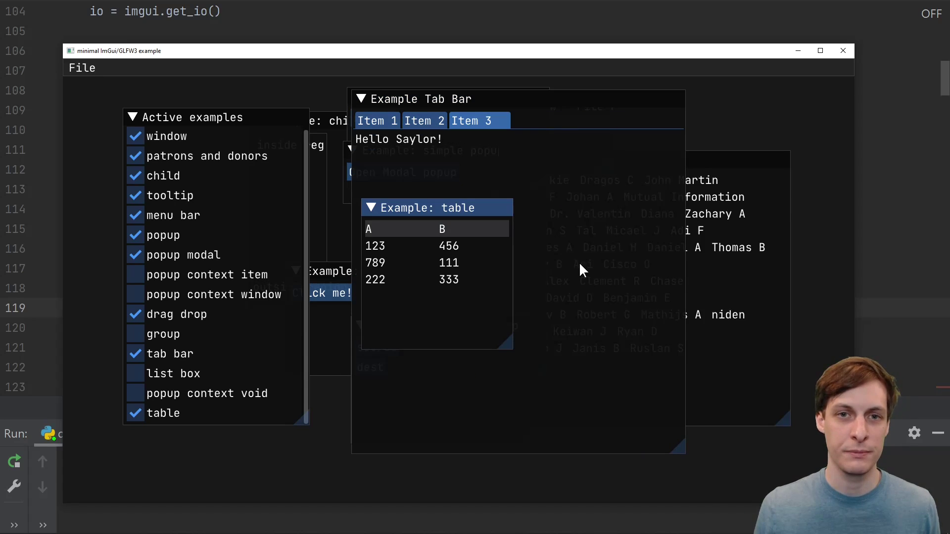
pyautogui.click(135, 334)
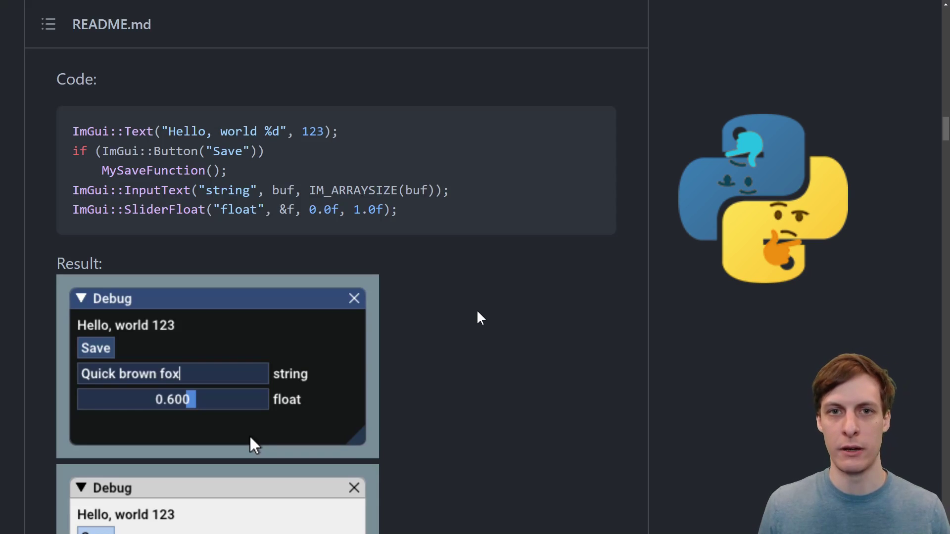
# - Select the README code sample, then the pyimgui heading and the pip install imgui[full] line
pyautogui.moveTo(402, 211)
pyautogui.mouseDown()
pyautogui.moveTo(89, 115)
pyautogui.moveTo(32, 108)
pyautogui.mouseUp()
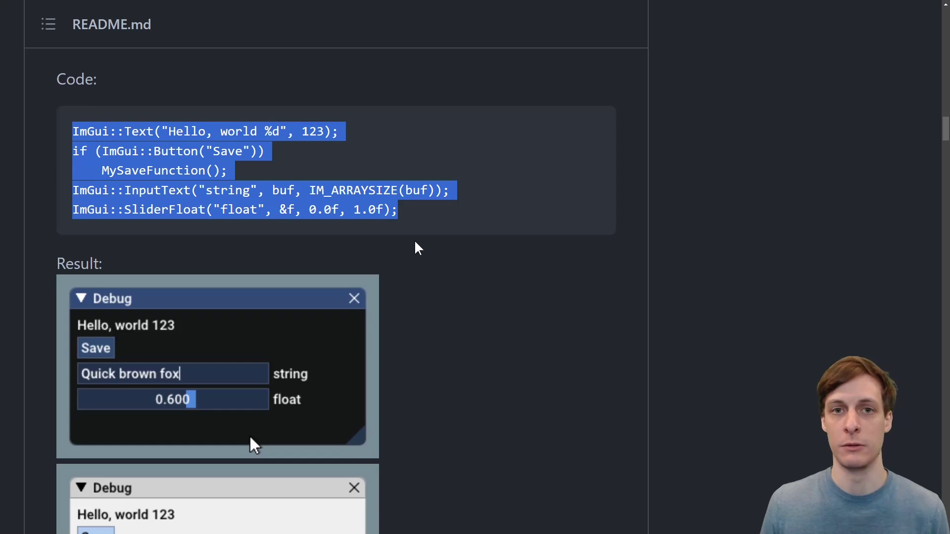
pyautogui.click(437, 251)
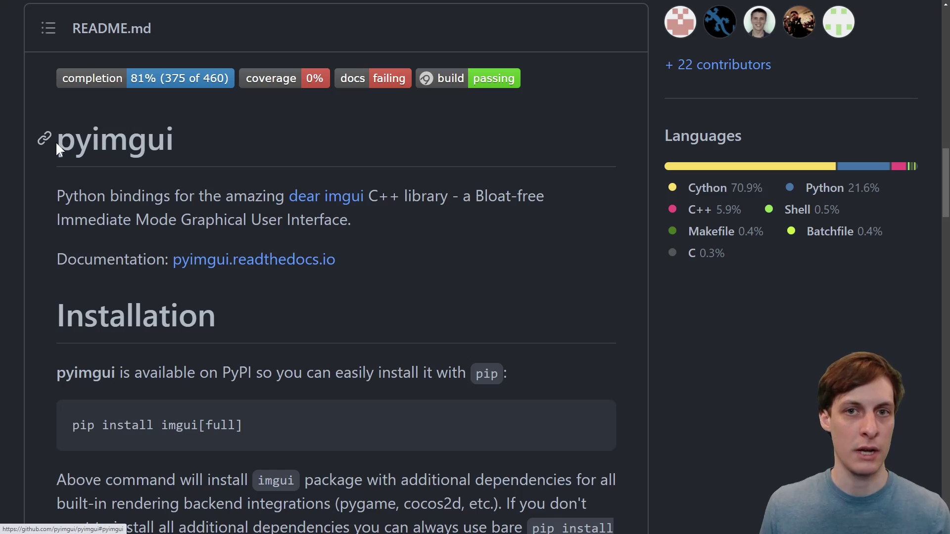
pyautogui.moveTo(56, 141); pyautogui.dragTo(214, 153)
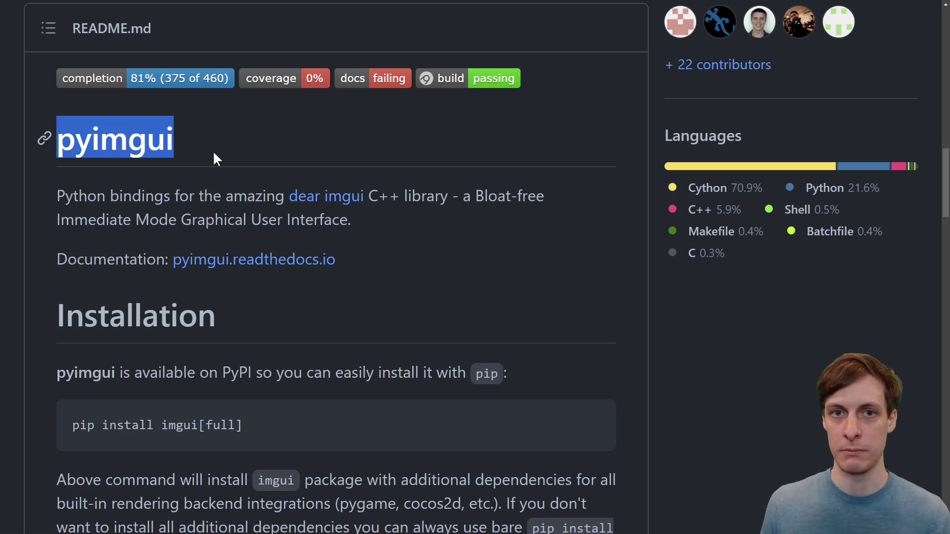
pyautogui.moveTo(244, 429); pyautogui.dragTo(75, 438)
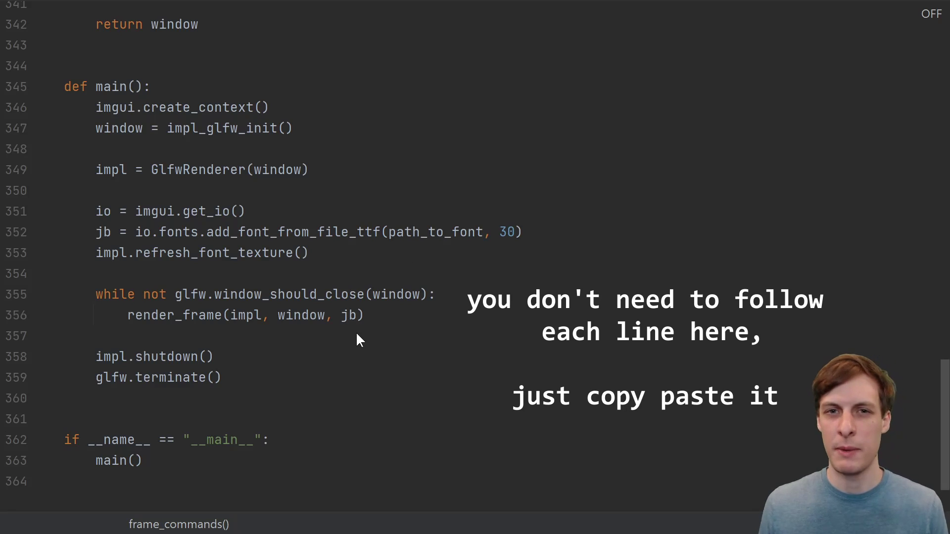
# - Highlight main()'s create_context, impl_glfw_init, GlfwRenderer and font loading lines
pyautogui.click(308, 107)
pyautogui.hotkey('shift', 'Home')
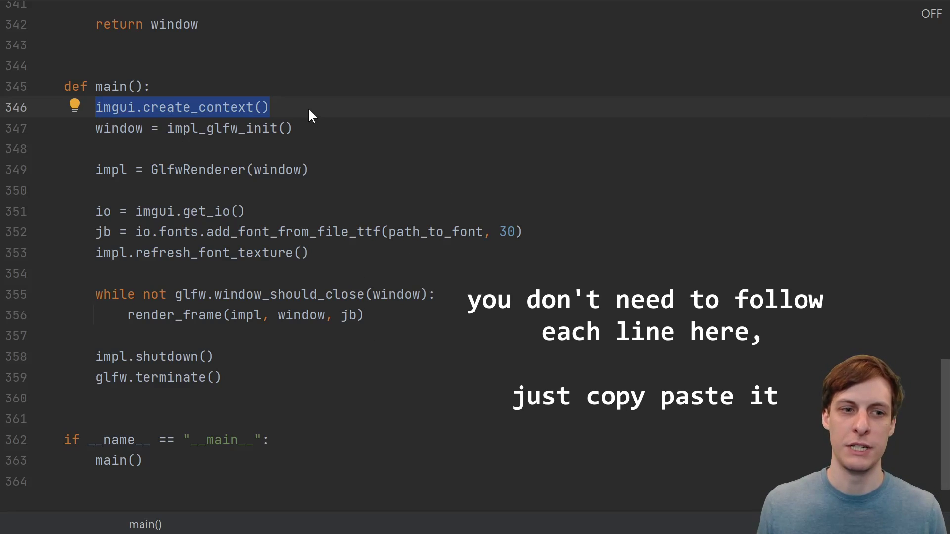
pyautogui.click(305, 128)
pyautogui.hotkey('shift', 'Home')
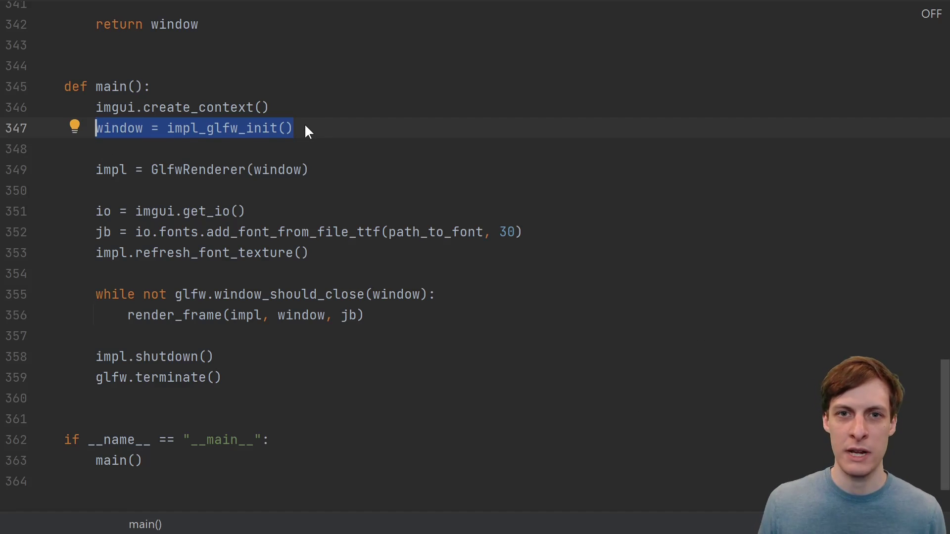
pyautogui.click(391, 178)
pyautogui.hotkey('shift', 'Home')
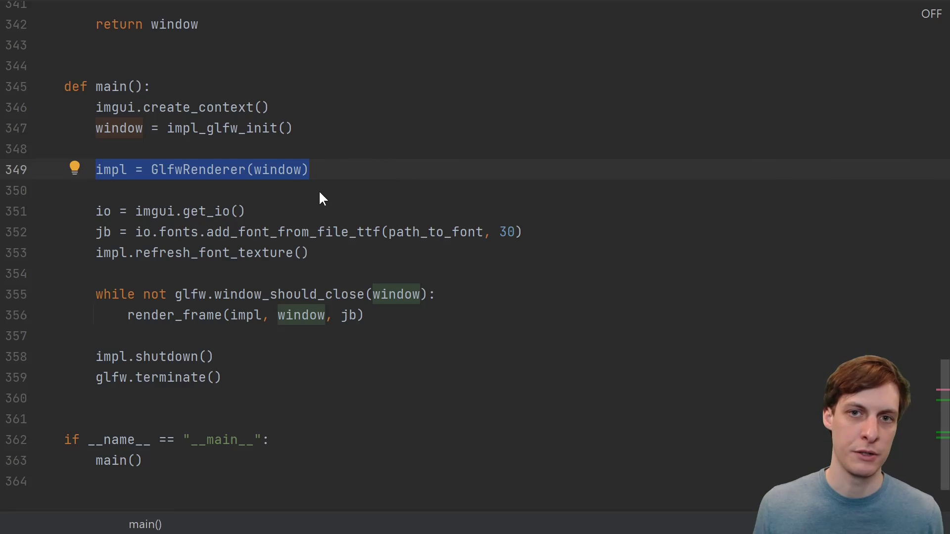
pyautogui.click(530, 235)
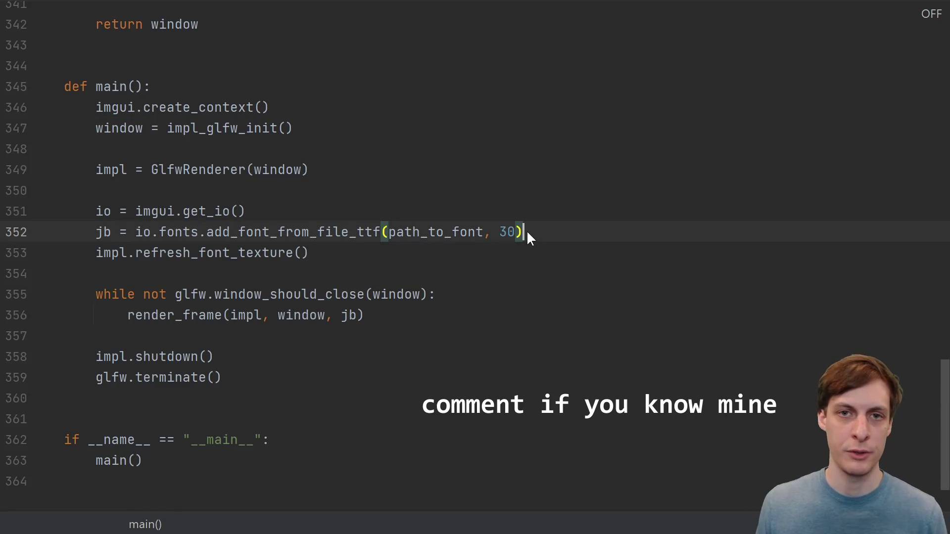
# - Highlight the render loop and render_frame lines 333–335, then go to frame_commands' definition
pyautogui.click(378, 314)
pyautogui.hotkey('ctrl', 'w')
pyautogui.hotkey('ctrl', 'w')
pyautogui.hotkey('ctrl', 'w')
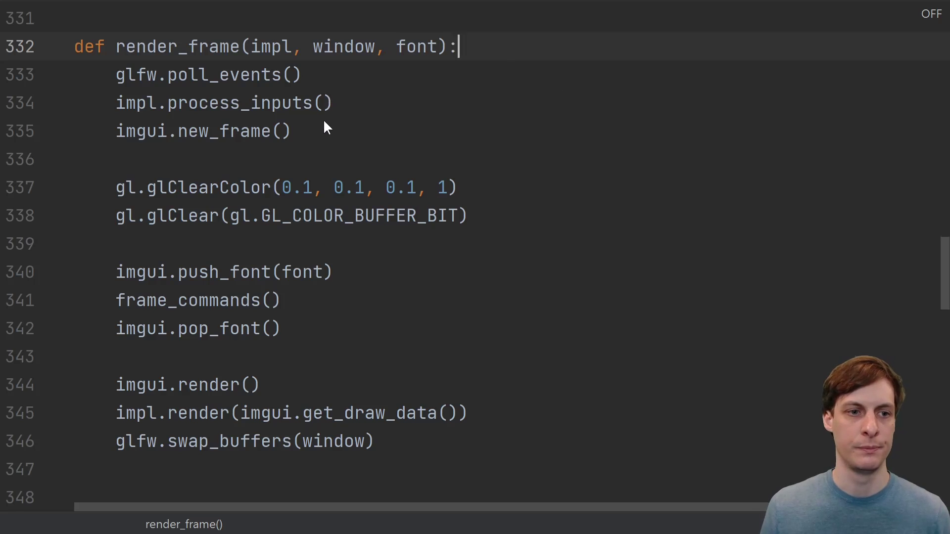
pyautogui.click(321, 121)
pyautogui.hotkey('ctrl', 'w')
pyautogui.hotkey('ctrl', 'w')
pyautogui.hotkey('ctrl', 'w')
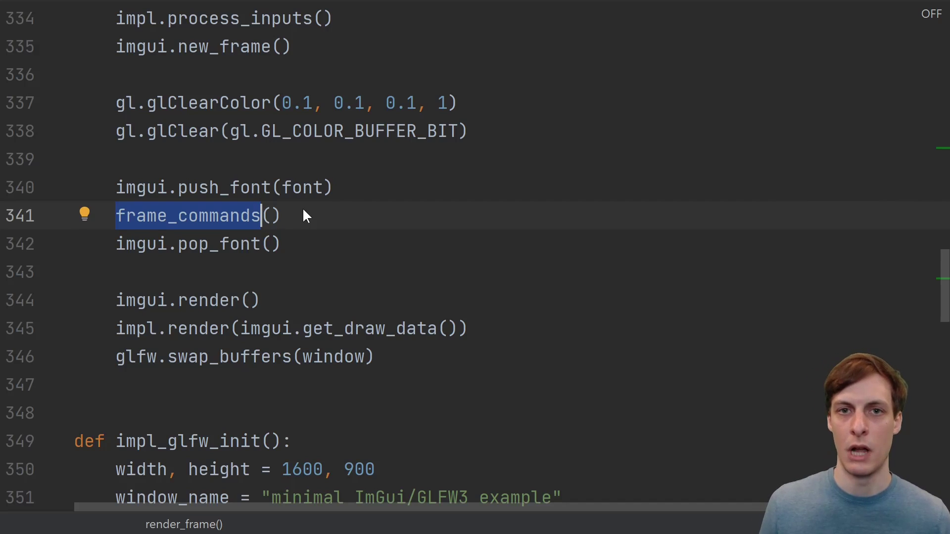
pyautogui.hotkey('ctrl', 'b')
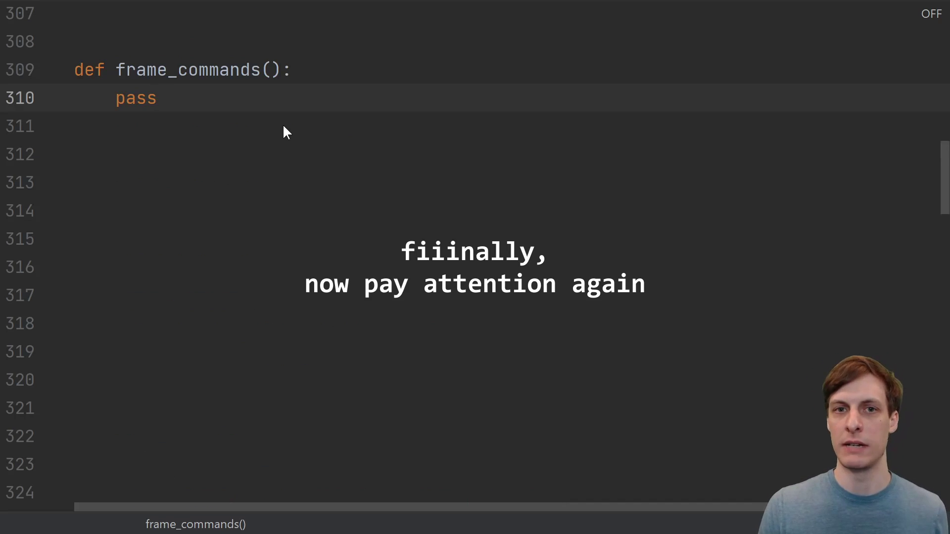
# - Highlight the imgui.begin("A Window!"), imgui.text("Hello, world!") and imgui.end() lines in turn
pyautogui.hotkey('shift', 'F10')
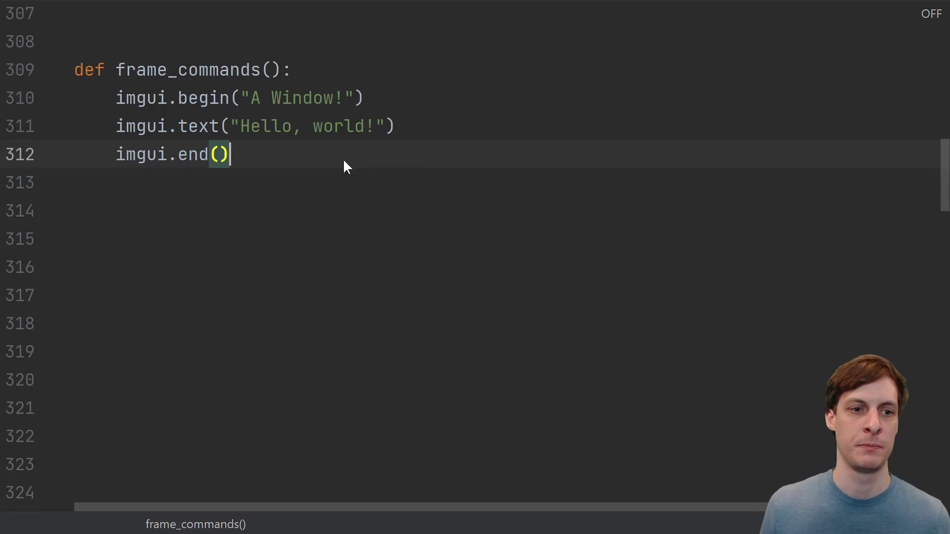
pyautogui.press('Up')
pyautogui.press('Up')
pyautogui.press('Home')
pyautogui.hotkey('shift', 'End')
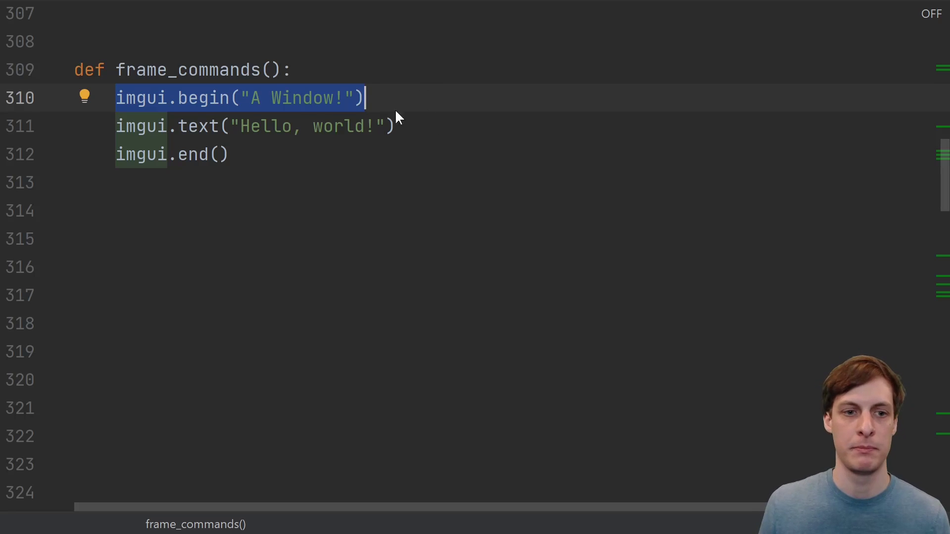
pyautogui.press('Down')
pyautogui.press('Home')
pyautogui.hotkey('shift', 'End')
pyautogui.moveTo(372, 149); pyautogui.dragTo(173, 152)
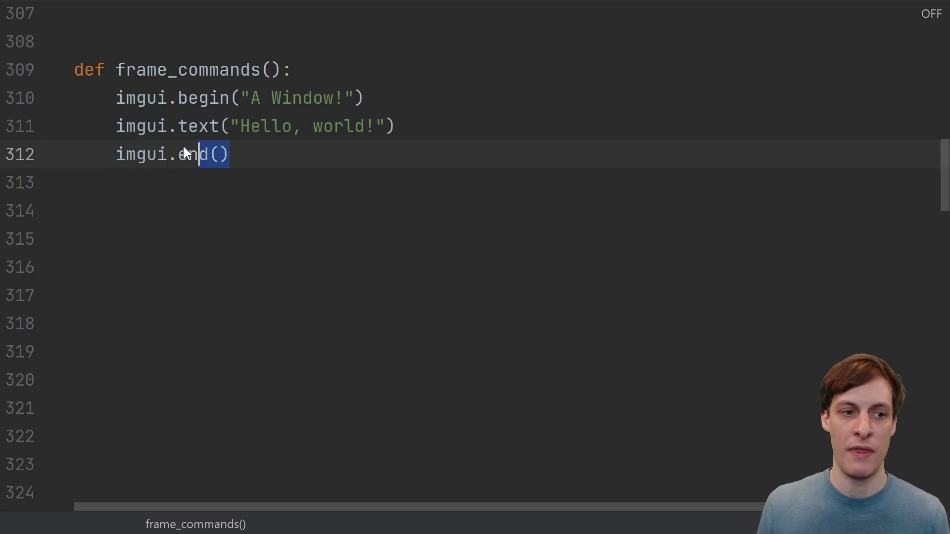
# - Run the demo and move, resize, collapse and re-expand the A Window! panel
pyautogui.press('Right')
pyautogui.hotkey('shift', 'F10')
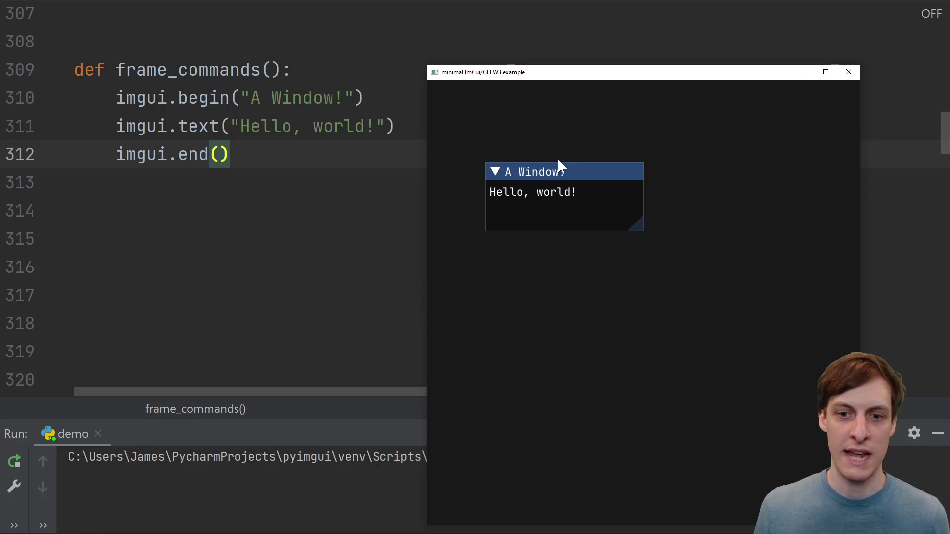
pyautogui.moveTo(567, 182)
pyautogui.mouseDown()
pyautogui.moveTo(568, 216)
pyautogui.moveTo(573, 206)
pyautogui.mouseUp()
pyautogui.moveTo(653, 265)
pyautogui.mouseDown()
pyautogui.moveTo(545, 287)
pyautogui.moveTo(629, 270)
pyautogui.mouseUp()
pyautogui.click(507, 206)
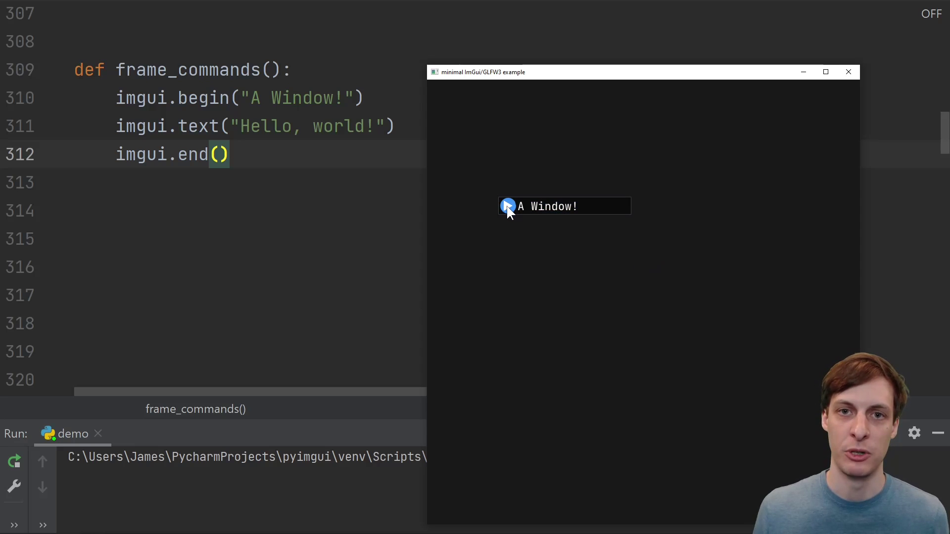
pyautogui.click(506, 205)
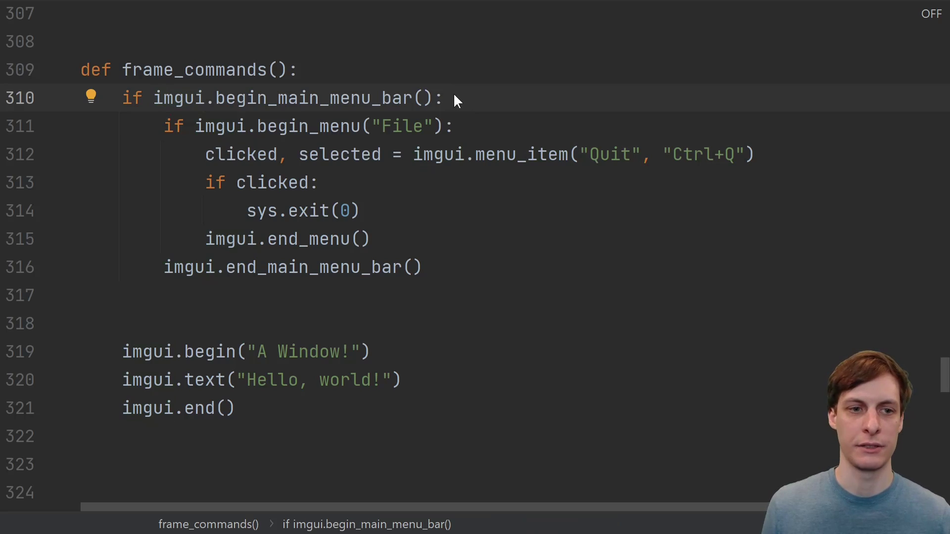
# - Highlight the main menu bar's File block, the Quit menu_item line and its exit call
pyautogui.hotkey('ctrl', 'w')
pyautogui.hotkey('ctrl', 'w')
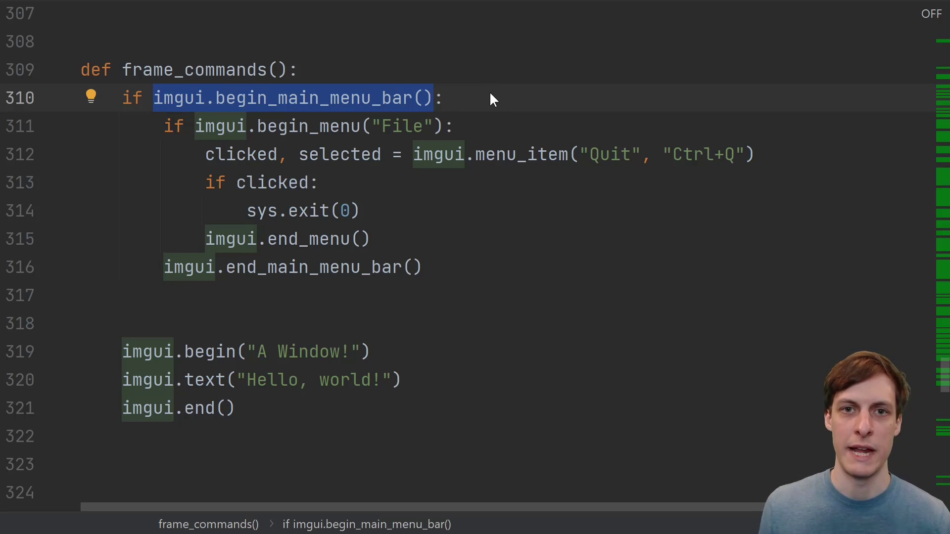
pyautogui.moveTo(165, 126); pyautogui.dragTo(456, 238)
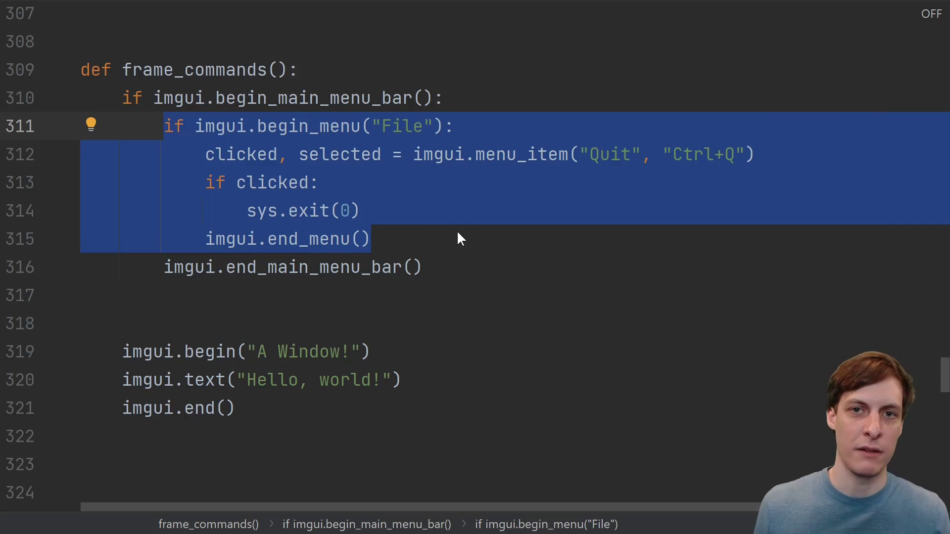
pyautogui.moveTo(206, 155); pyautogui.dragTo(756, 154)
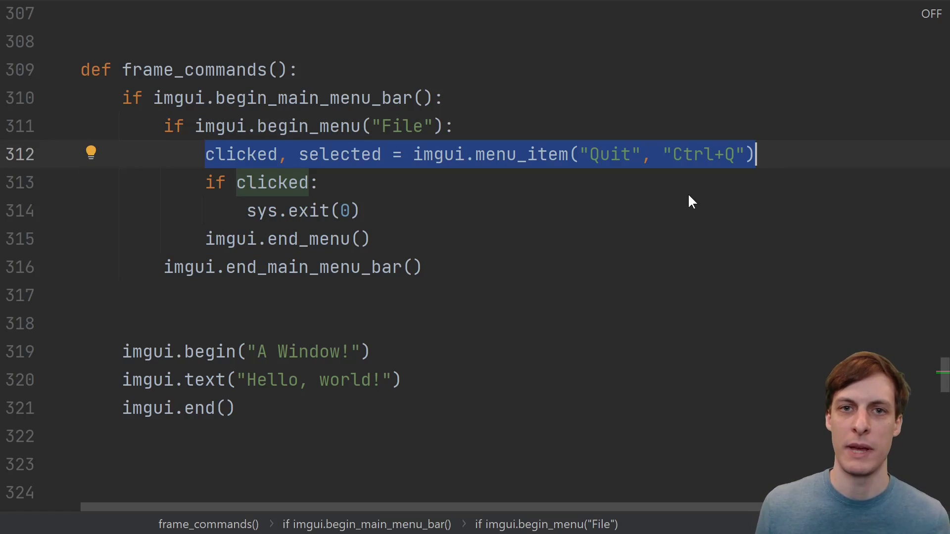
pyautogui.keyDown('shift'); pyautogui.click(382, 154); pyautogui.keyUp('shift')
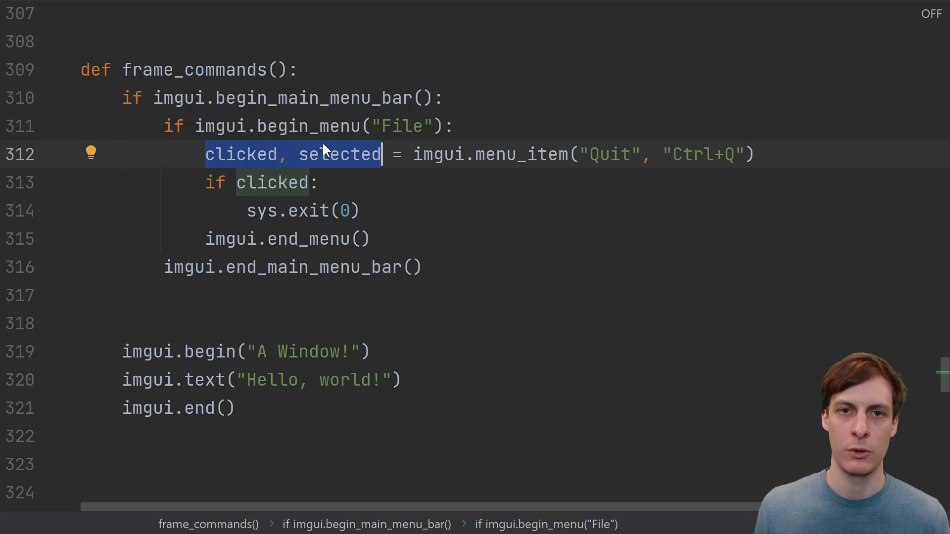
pyautogui.moveTo(247, 210); pyautogui.dragTo(403, 216)
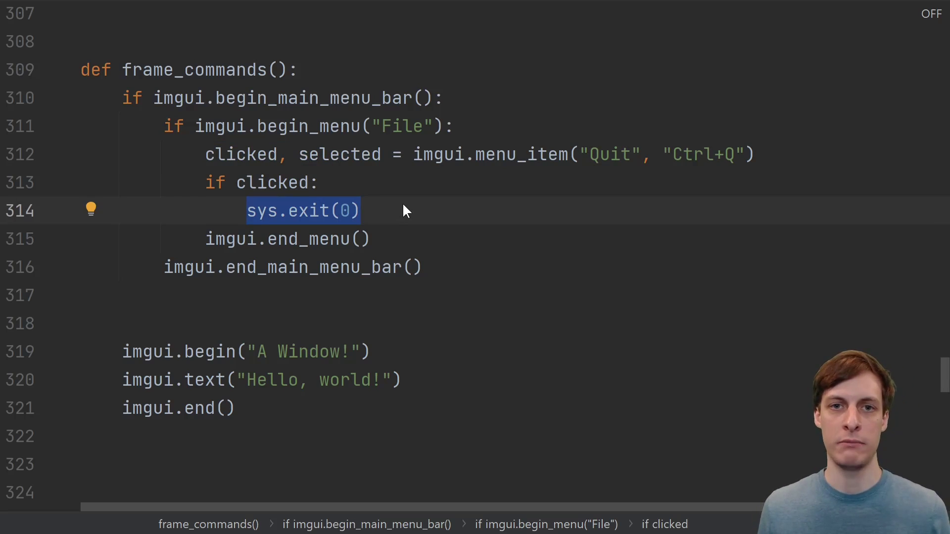
# - Run the demo and quit it via File › Quit
pyautogui.hotkey('shift', 'F10')
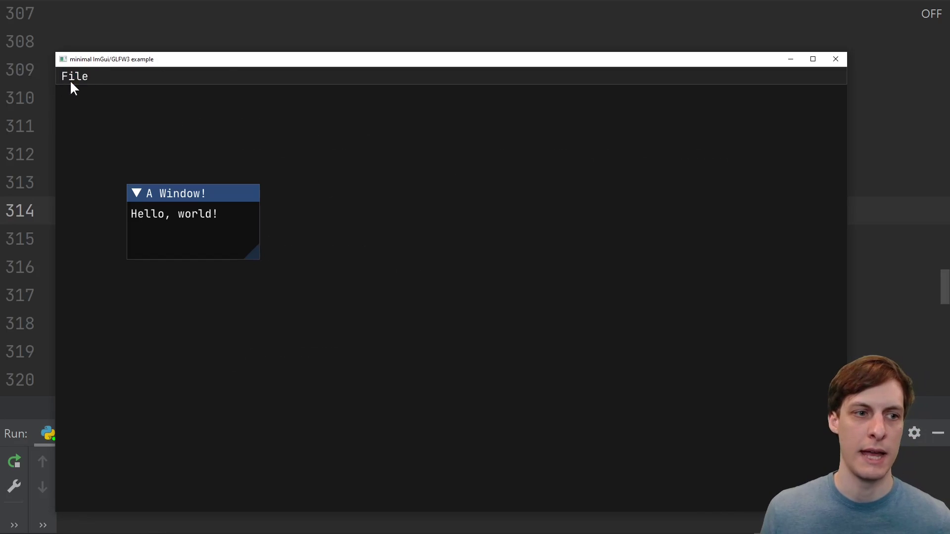
pyautogui.click(75, 76)
pyautogui.click(93, 99)
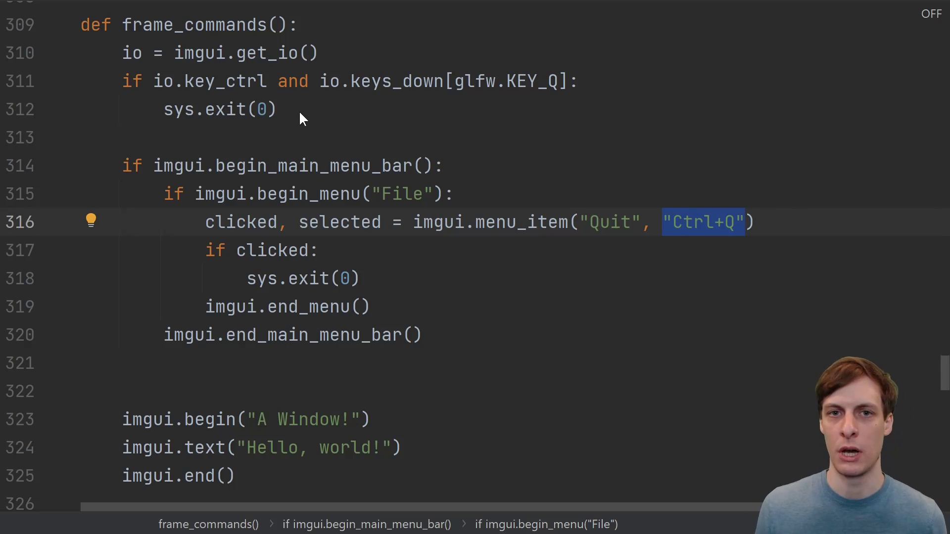
pyautogui.moveTo(299, 112); pyautogui.dragTo(139, 51)
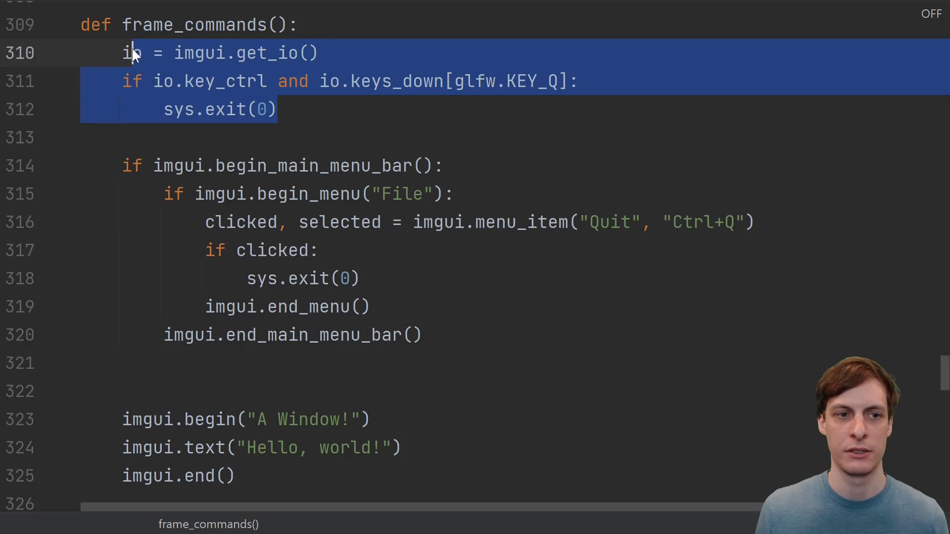
pyautogui.moveTo(318, 52); pyautogui.dragTo(236, 53)
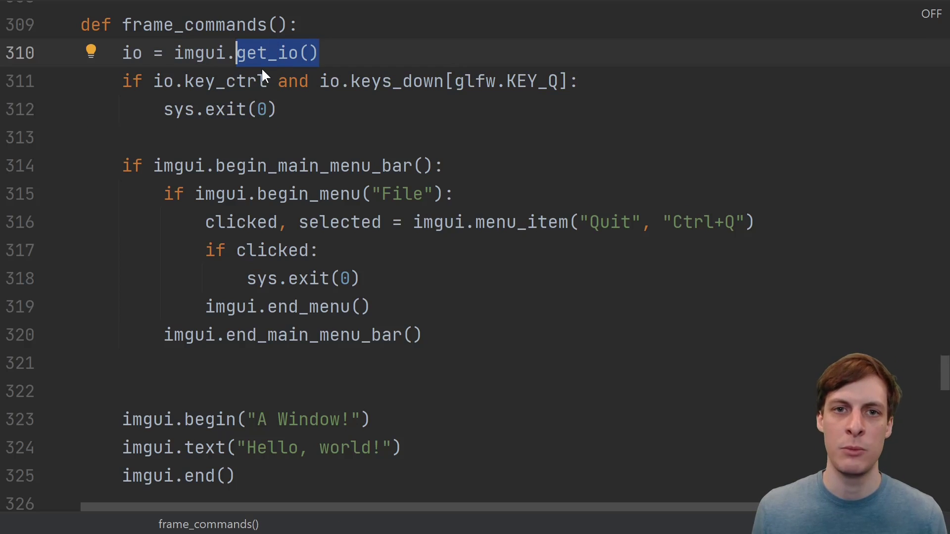
pyautogui.doubleClick(247, 80)
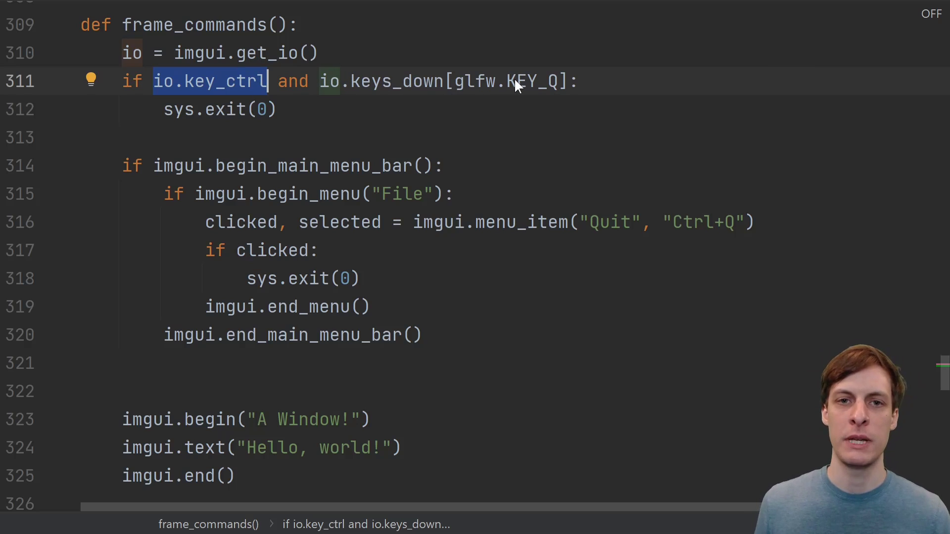
pyautogui.click(266, 101)
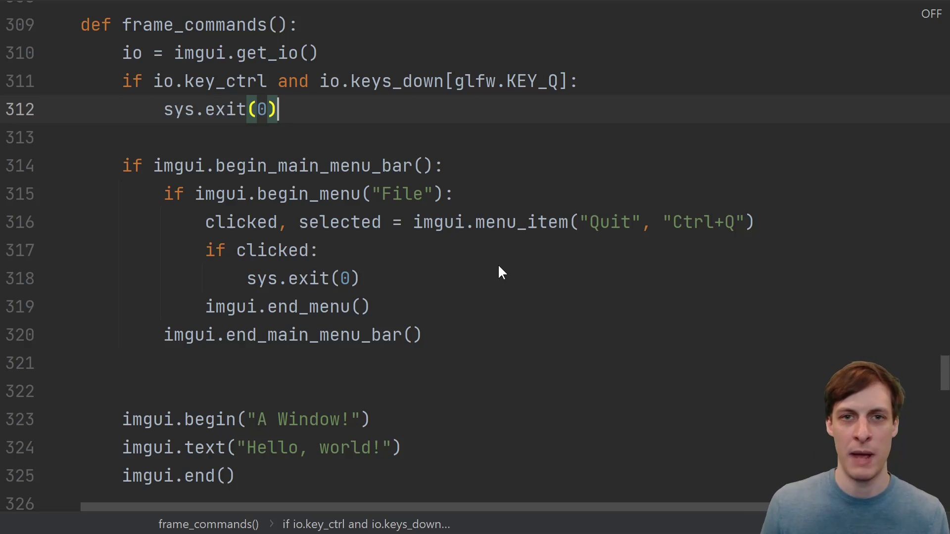
# - Delete the Hello, world! line and paste the select button with its Select one popup block
pyautogui.moveTo(403, 278); pyautogui.dragTo(123, 278)
pyautogui.press('BackSpace')
pyautogui.hotkey('ctrl', 'z')
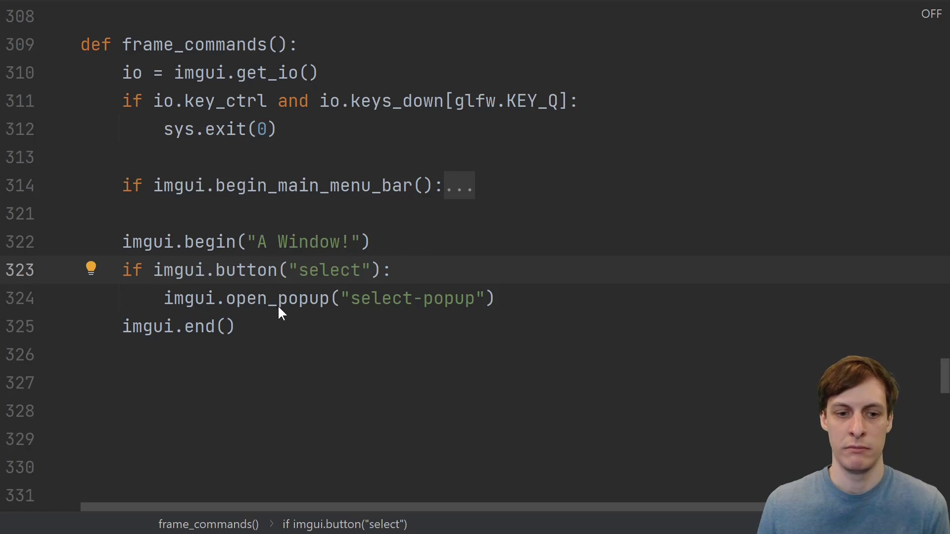
pyautogui.write('if imgui.begin_popup("select-popup"):         imgui.text("Select one")         imgui.end_popup()')
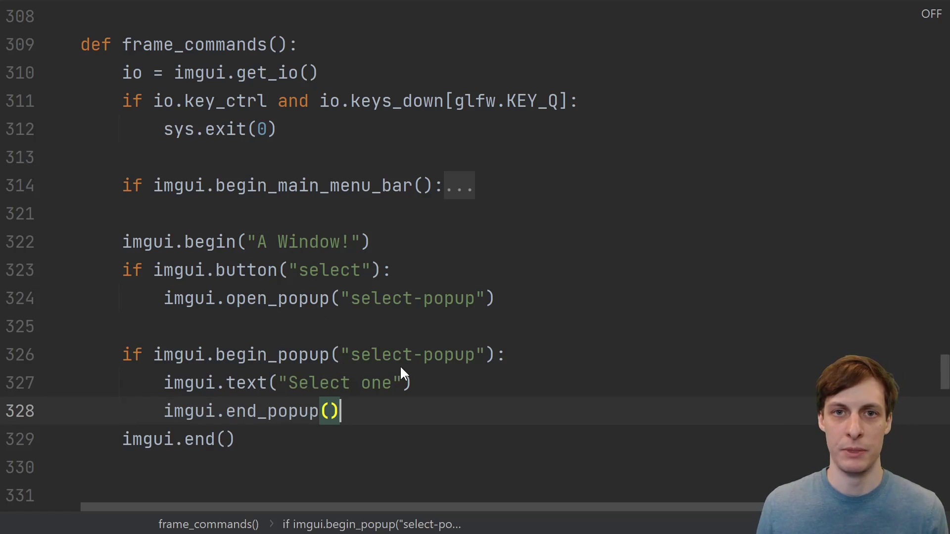
pyautogui.hotkey('shift', 'F10')
pyautogui.click(667, 217)
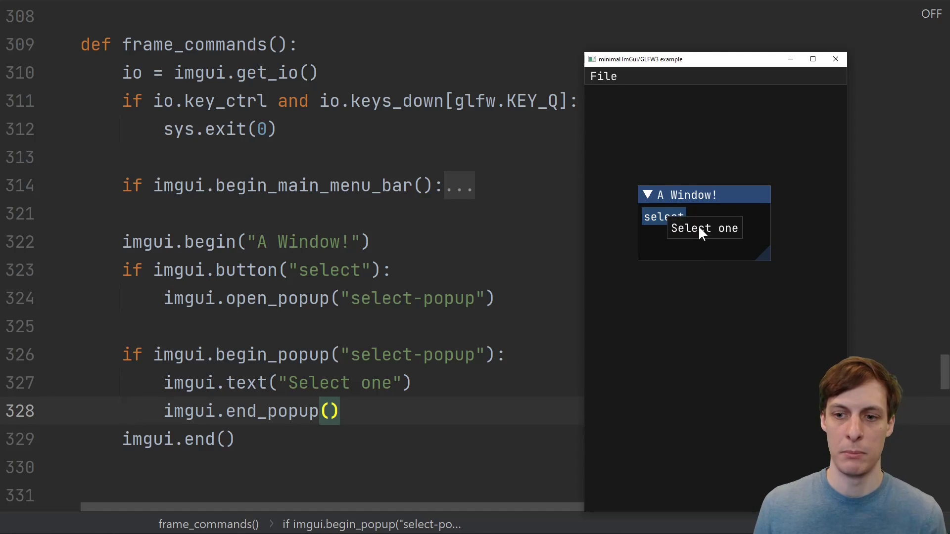
pyautogui.hotkey('ctrl', 'q')
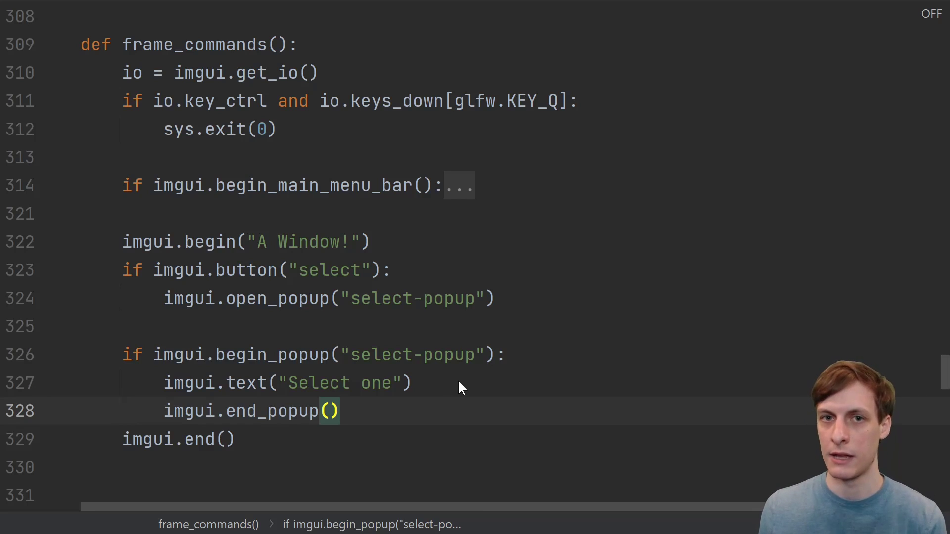
# - Highlight the matching imgui.begin/end and begin_popup/end_popup line pairs
pyautogui.click(421, 240)
pyautogui.hotkey('shift', 'Home')
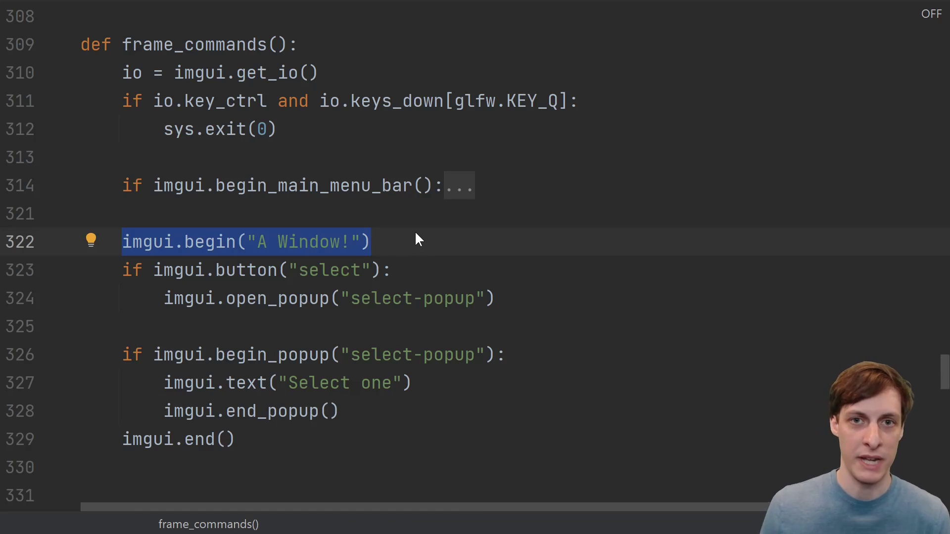
pyautogui.moveTo(235, 439); pyautogui.dragTo(125, 440)
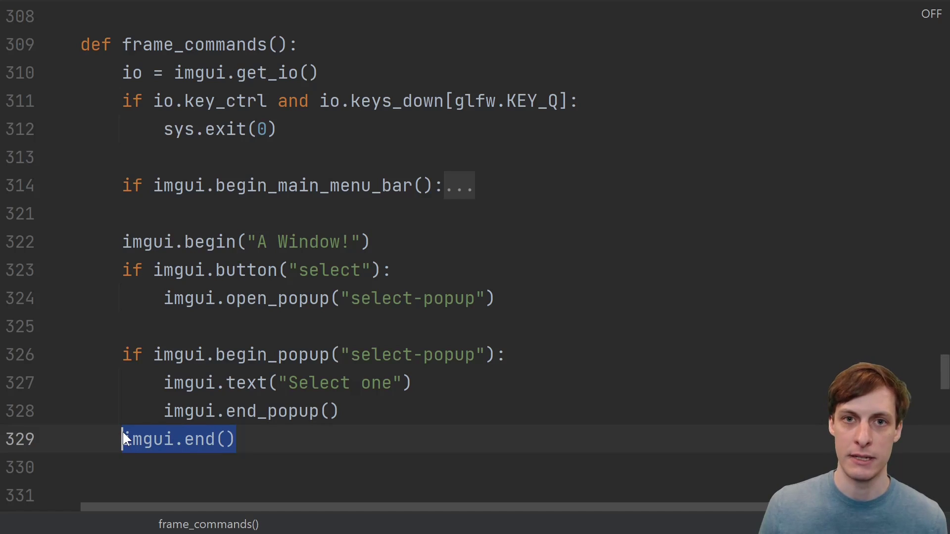
pyautogui.moveTo(495, 355); pyautogui.dragTo(215, 355)
pyautogui.click(338, 411)
pyautogui.hotkey('shift', 'Home')
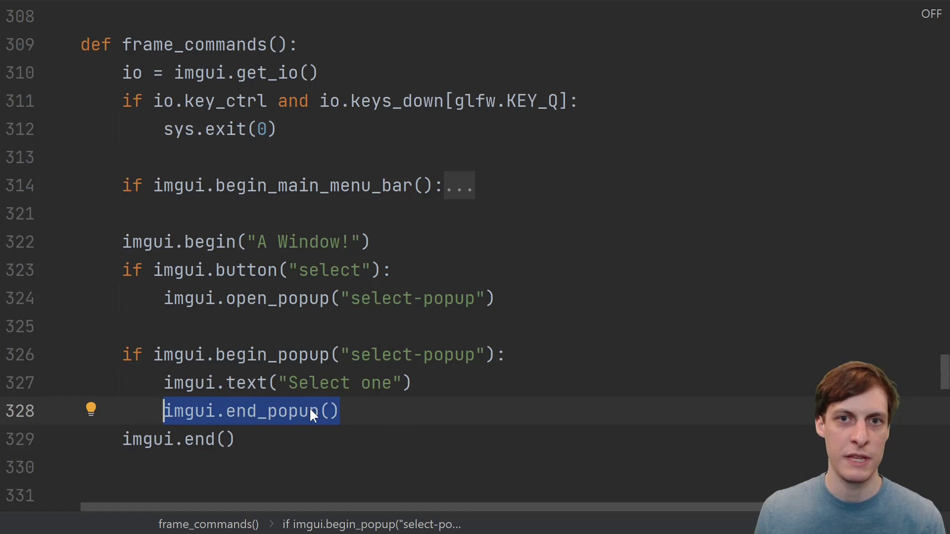
pyautogui.click(342, 409)
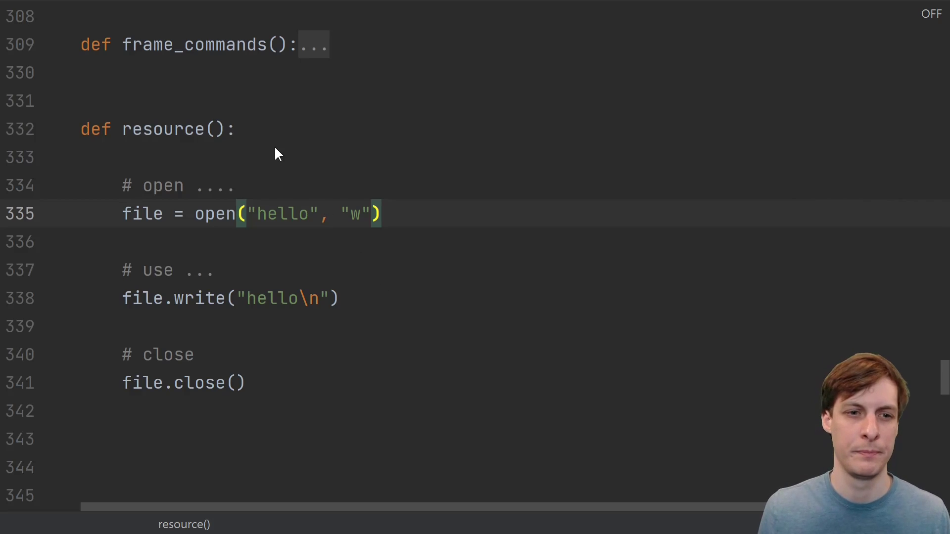
# - Expand frame_commands and comment out the imgui.end_popup() call
pyautogui.click(313, 45)
pyautogui.click(359, 412)
pyautogui.hotkey('ctrl', '/')
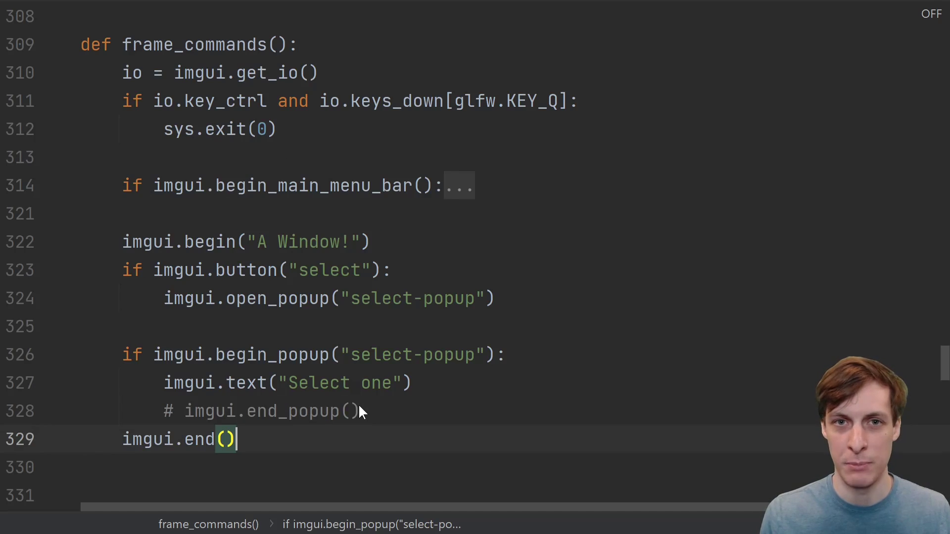
# - Run the demo and press select to trigger the assertion crash, then uncomment end_popup()
pyautogui.hotkey('shift', 'F10')
pyautogui.moveTo(677, 194)
pyautogui.mouseDown()
pyautogui.moveTo(631, 202)
pyautogui.moveTo(674, 181)
pyautogui.mouseUp()
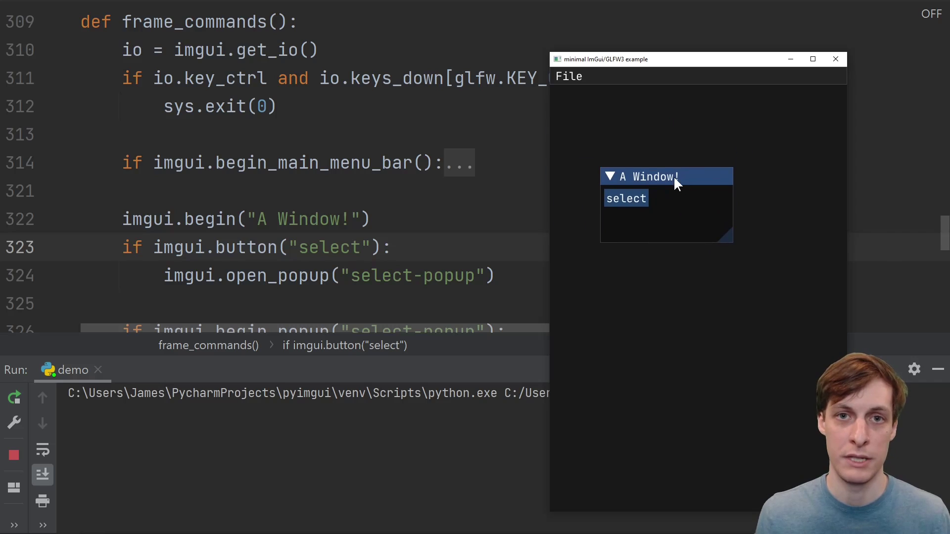
pyautogui.click(620, 209)
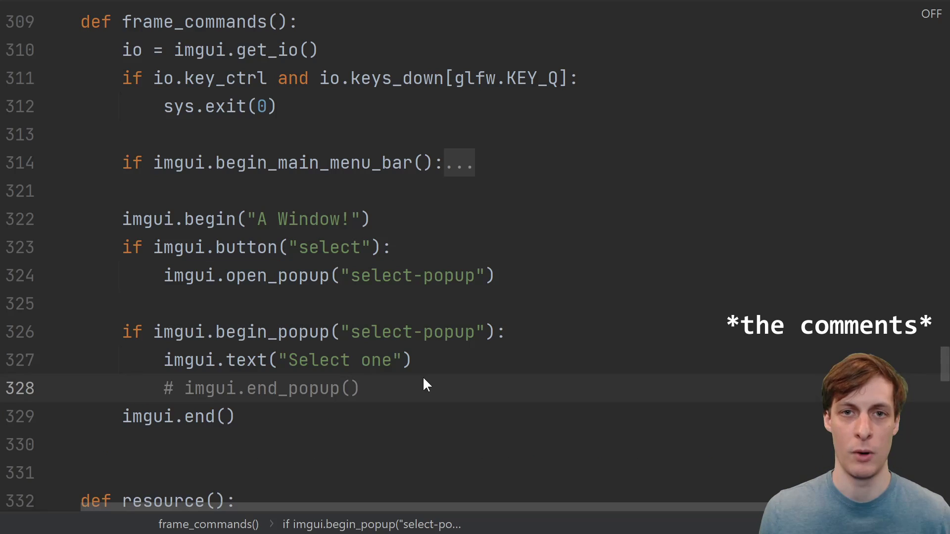
pyautogui.hotkey('ctrl', '/')
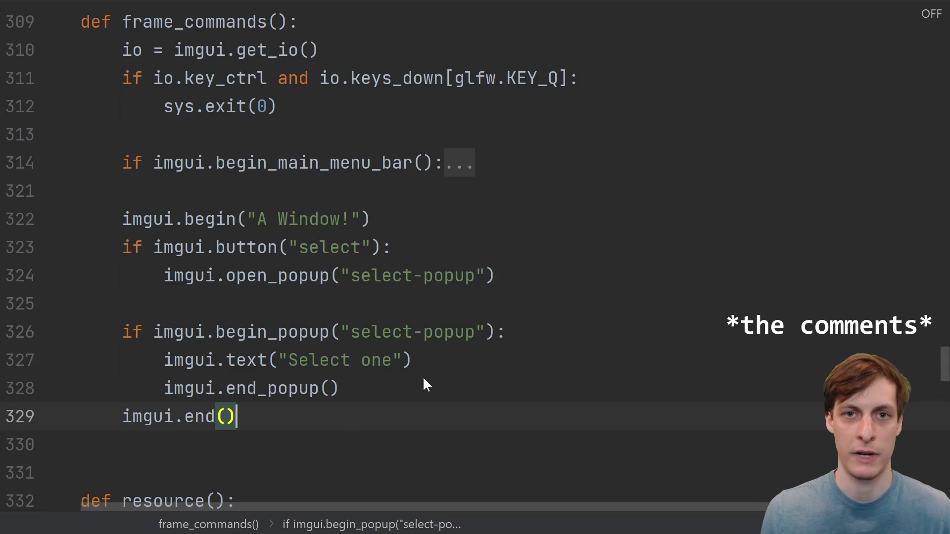
pyautogui.click(448, 359)
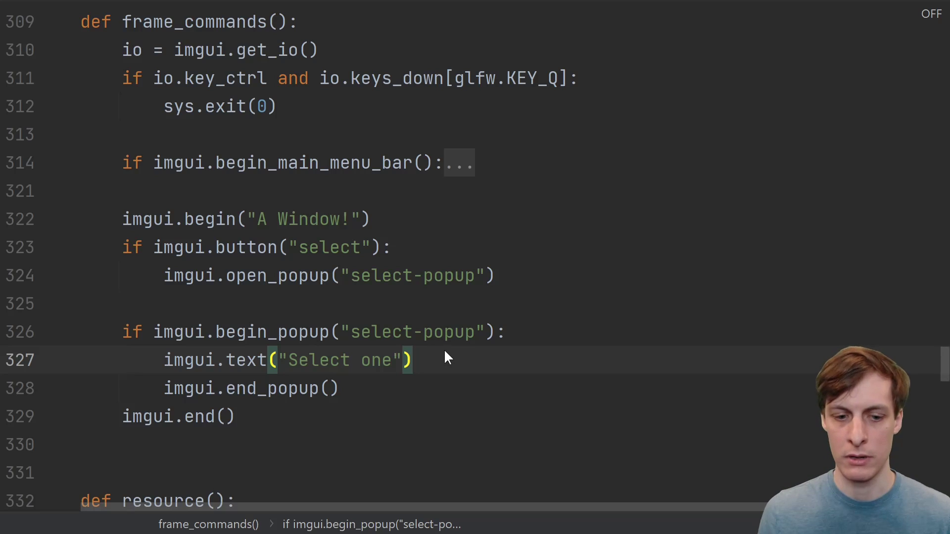
# - Press select to raise the Exception, showing 'caught but too late' and the skipped end_popup line
pyautogui.press('Return')
pyautogui.write('raise Exception')
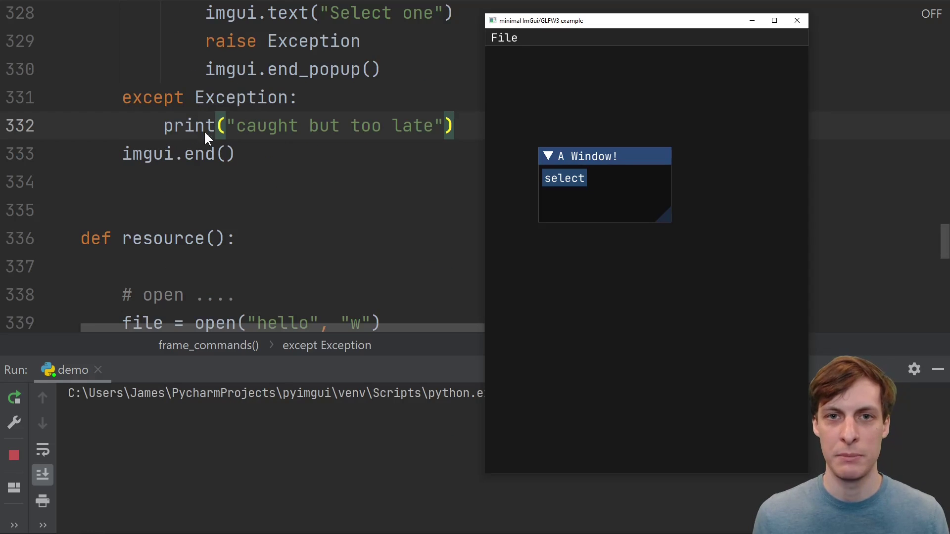
pyautogui.click(550, 178)
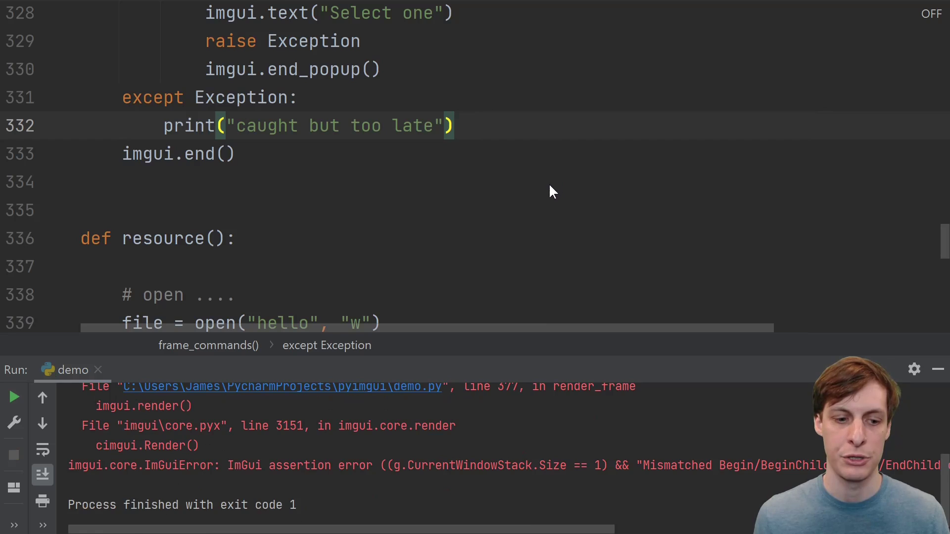
pyautogui.scroll(3, 297, 446)
pyautogui.moveTo(69, 413); pyautogui.dragTo(210, 414)
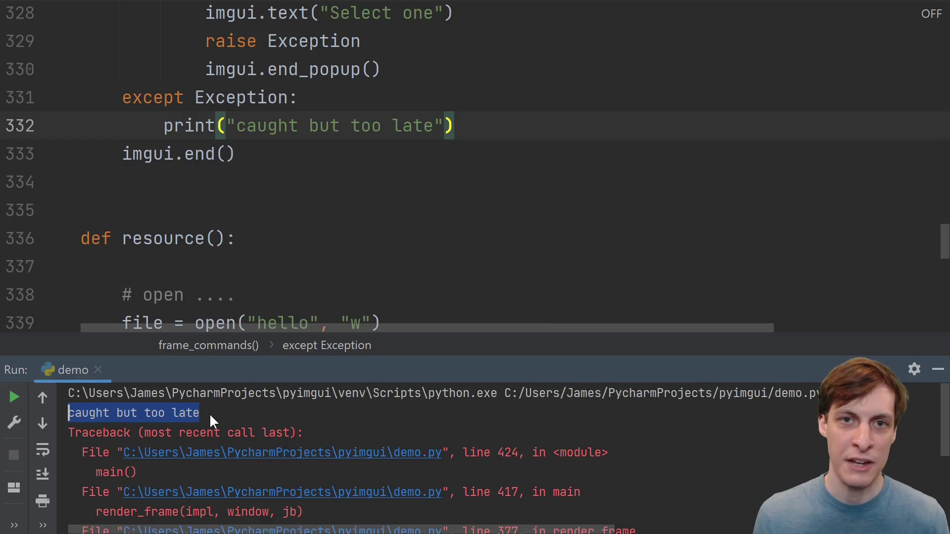
pyautogui.scroll(-5, 255, 469)
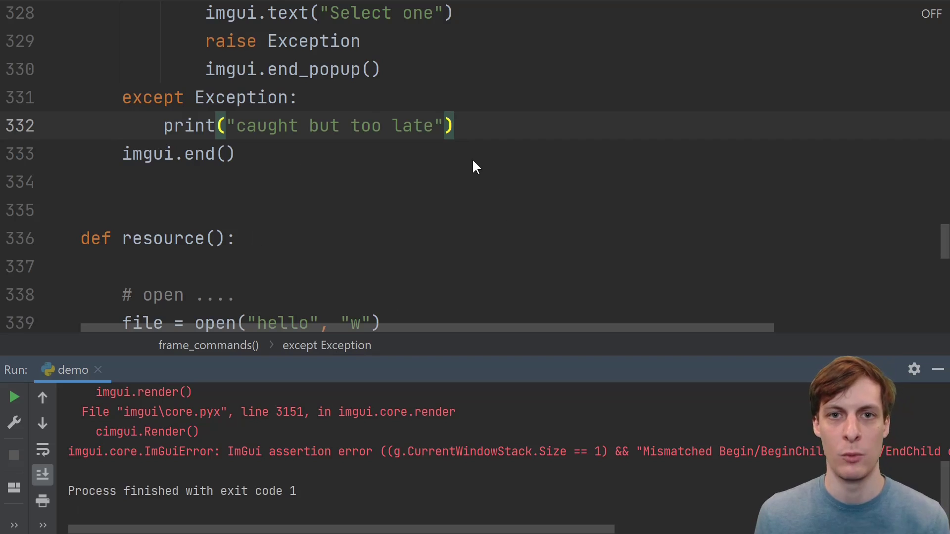
pyautogui.press('Up')
pyautogui.press('Up')
pyautogui.hotkey('shift', 'Home')
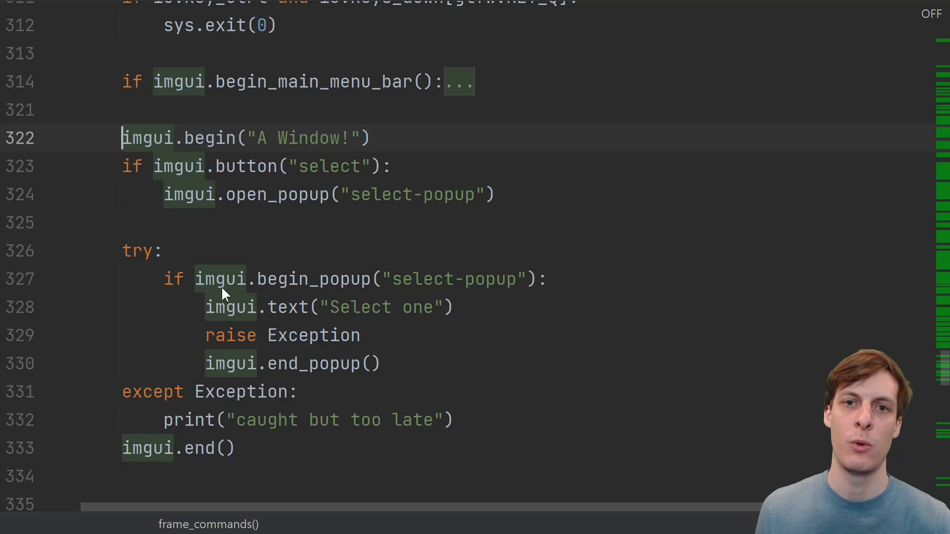
pyautogui.write('with')
# - Turn imgui.begin into a with statement, delete imgui.end, and indent body lines 323–332
pyautogui.press('End')
pyautogui.write(':')
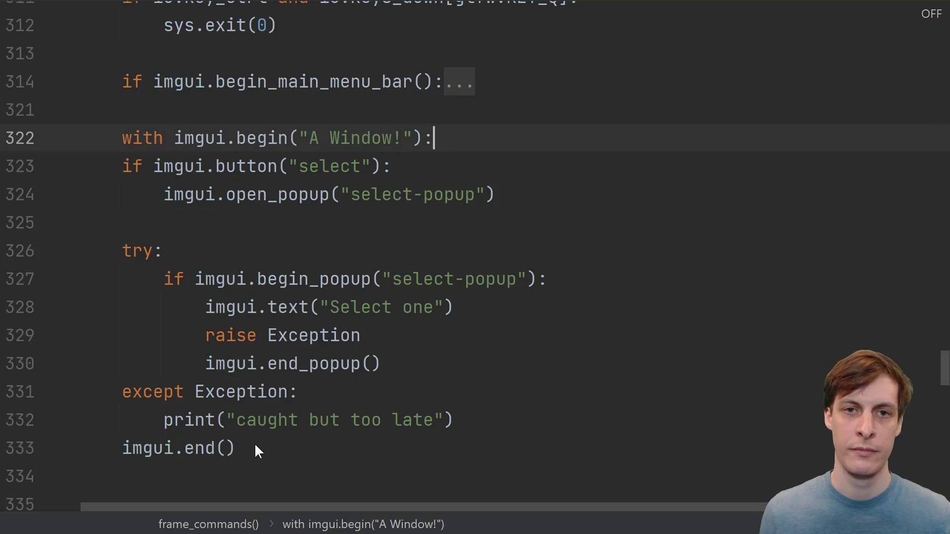
pyautogui.click(254, 442)
pyautogui.hotkey('ctrl', 'y')
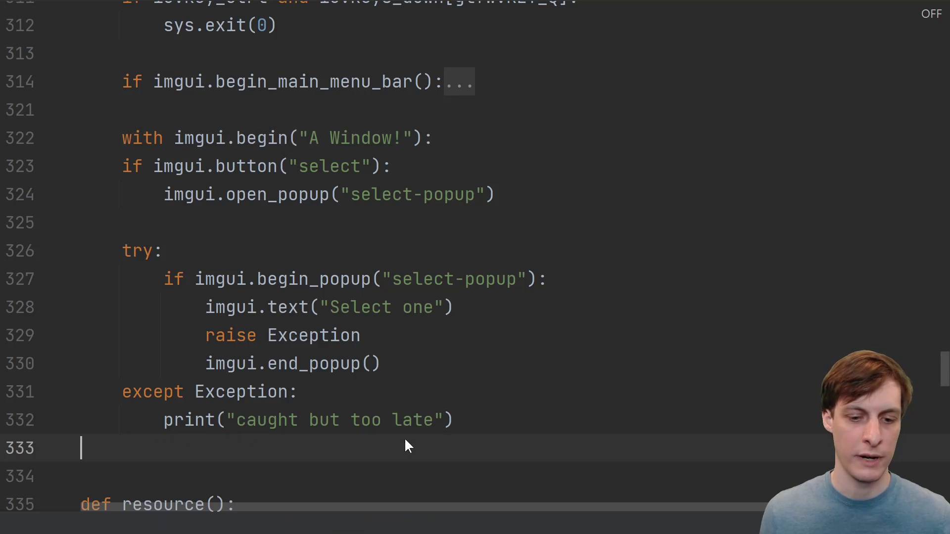
pyautogui.moveTo(484, 426)
pyautogui.mouseDown()
pyautogui.moveTo(117, 191)
pyautogui.moveTo(51, 166)
pyautogui.mouseUp()
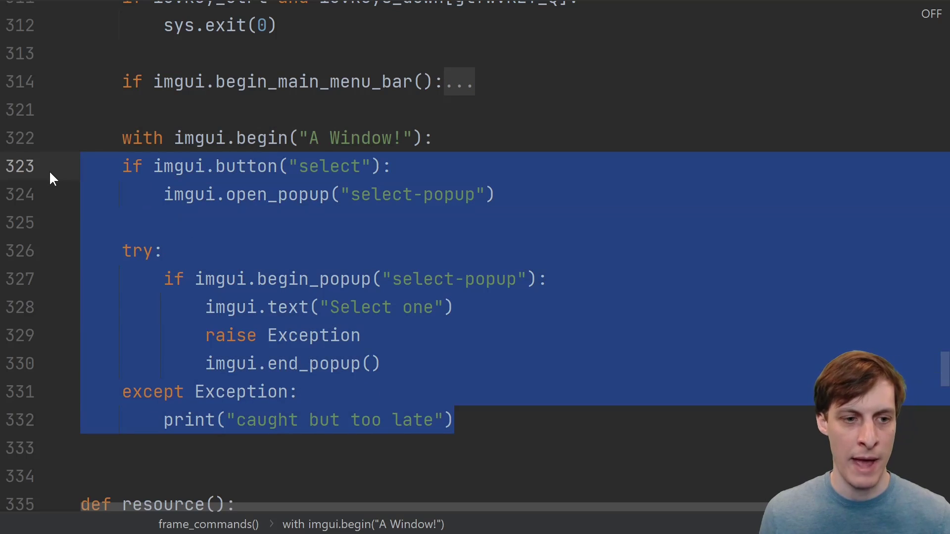
pyautogui.press('Tab')
pyautogui.click(506, 400)
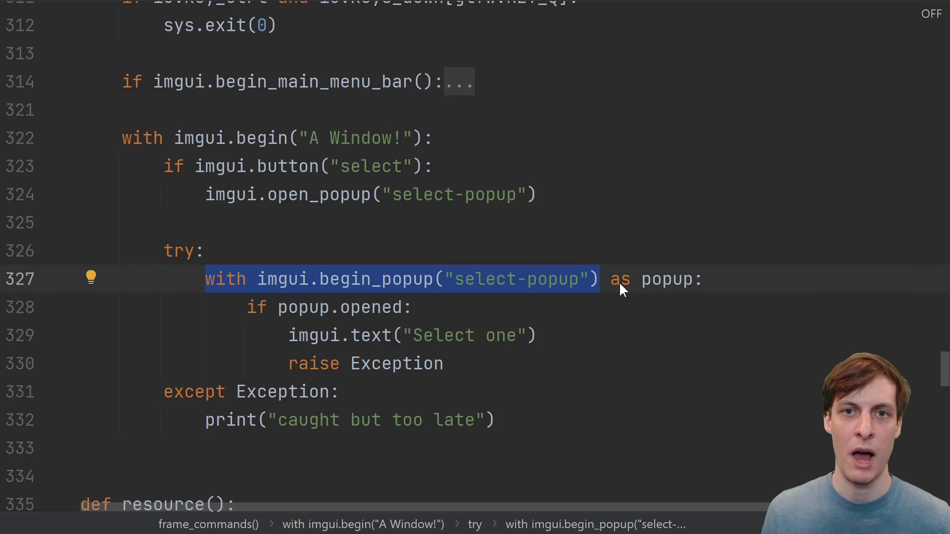
# - Highlight the if popup.opened check and the lines down to raise Exception
pyautogui.moveTo(247, 307); pyautogui.dragTo(412, 308)
pyautogui.moveTo(289, 335); pyautogui.dragTo(573, 336)
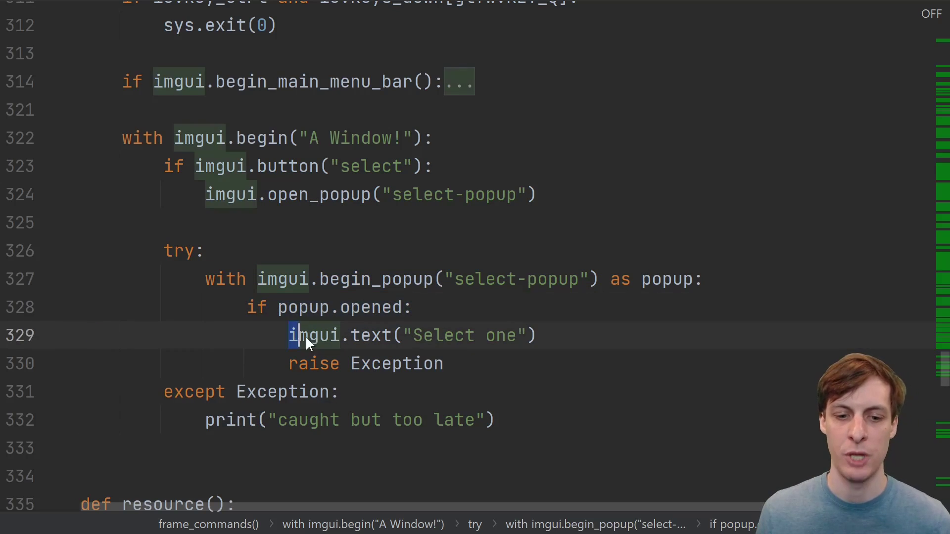
pyautogui.moveTo(289, 364); pyautogui.dragTo(444, 363)
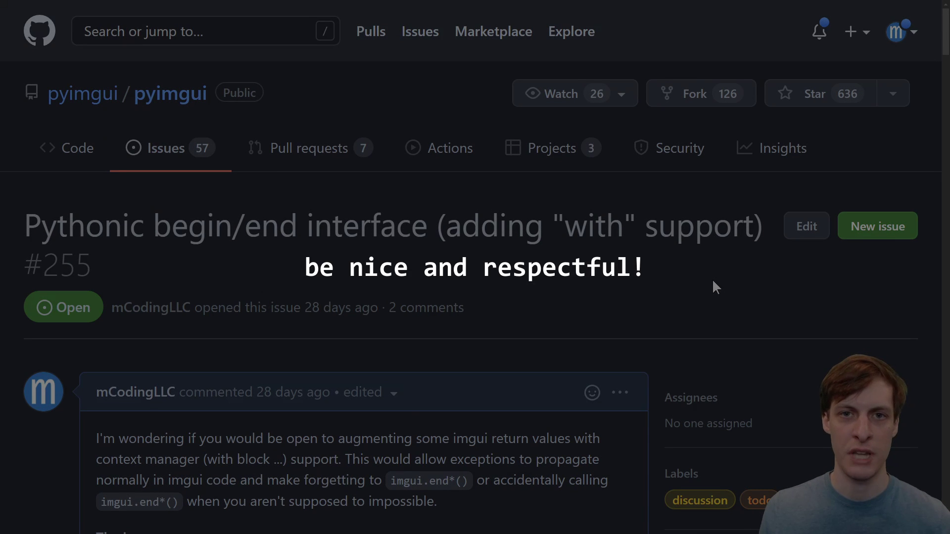
pyautogui.scroll(-5, 713, 282)
pyautogui.scroll(-2, 712, 278)
pyautogui.scroll(-3, 698, 296)
pyautogui.scroll(-1, 648, 259)
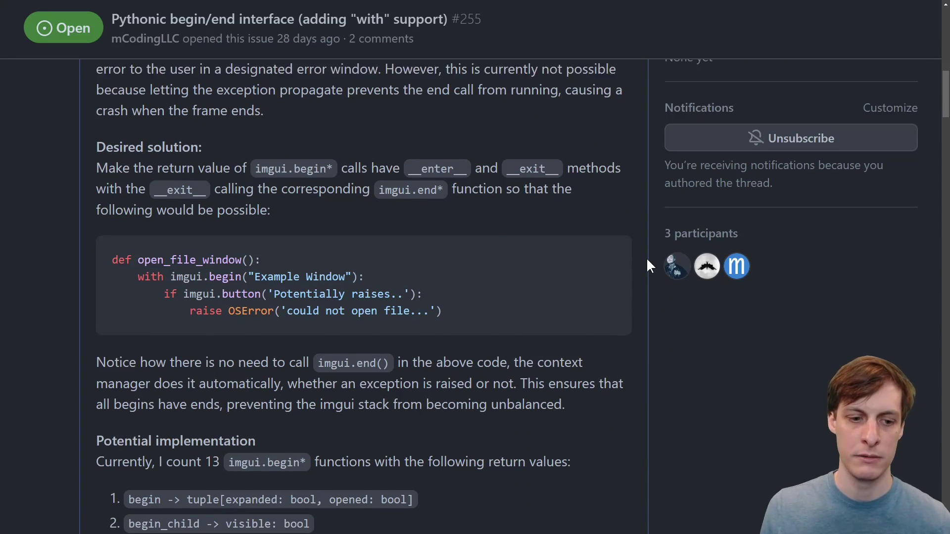
pyautogui.scroll(-4, 648, 261)
pyautogui.scroll(-1, 647, 260)
pyautogui.scroll(-6, 647, 266)
pyautogui.scroll(-2, 648, 265)
pyautogui.scroll(-4, 647, 266)
pyautogui.scroll(-3, 647, 266)
pyautogui.scroll(-3, 646, 267)
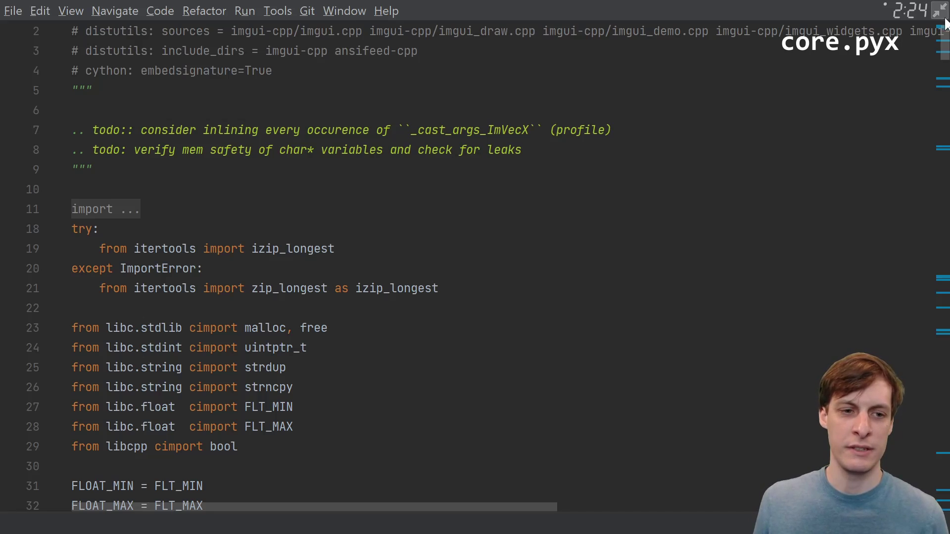
pyautogui.scroll(-20, 476, 268)
pyautogui.scroll(-20, 475, 267)
pyautogui.scroll(-20, 475, 267)
pyautogui.scroll(-20, 475, 267)
pyautogui.scroll(-20, 475, 267)
pyautogui.scroll(-20, 475, 268)
pyautogui.scroll(-20, 475, 267)
pyautogui.scroll(-20, 475, 267)
pyautogui.scroll(-20, 475, 267)
pyautogui.scroll(-20, 475, 267)
pyautogui.scroll(-20, 475, 267)
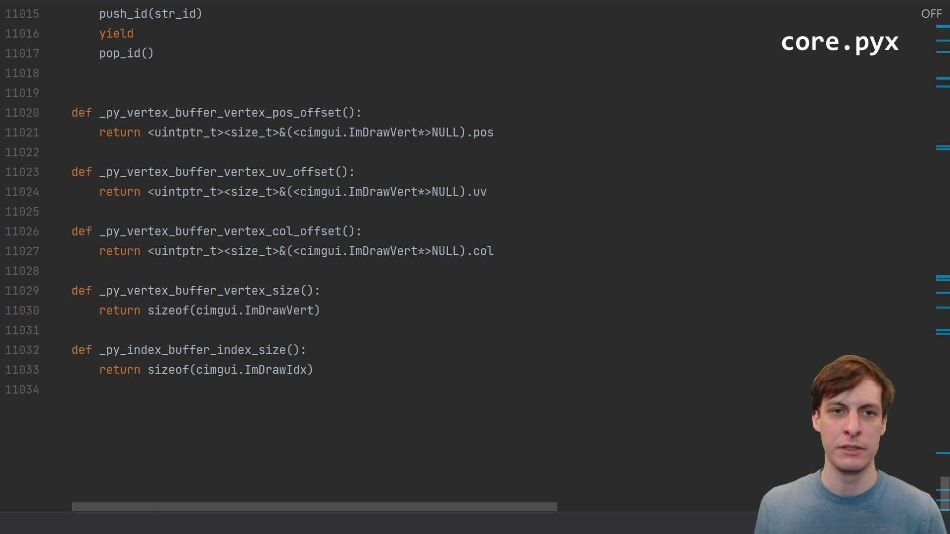
# - Jump back to the top of core.pyx after skimming it to the bottom
pyautogui.hotkey('ctrl', 'Home')
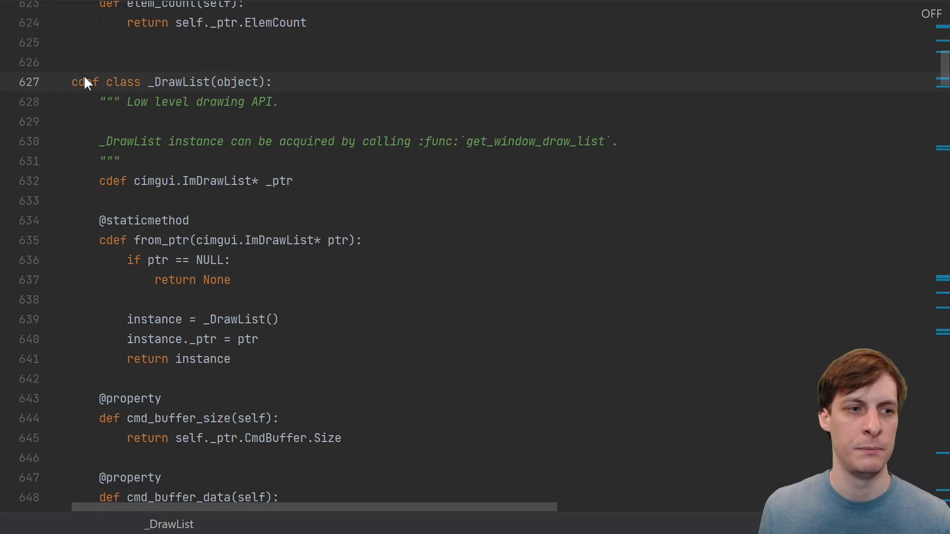
# - Highlight the _DrawList class declaration, its cdef keyword and the typed _ptr field
pyautogui.moveTo(106, 81); pyautogui.dragTo(264, 82)
pyautogui.press('Home')
pyautogui.hotkey('ctrl', 'shift', 'Right')
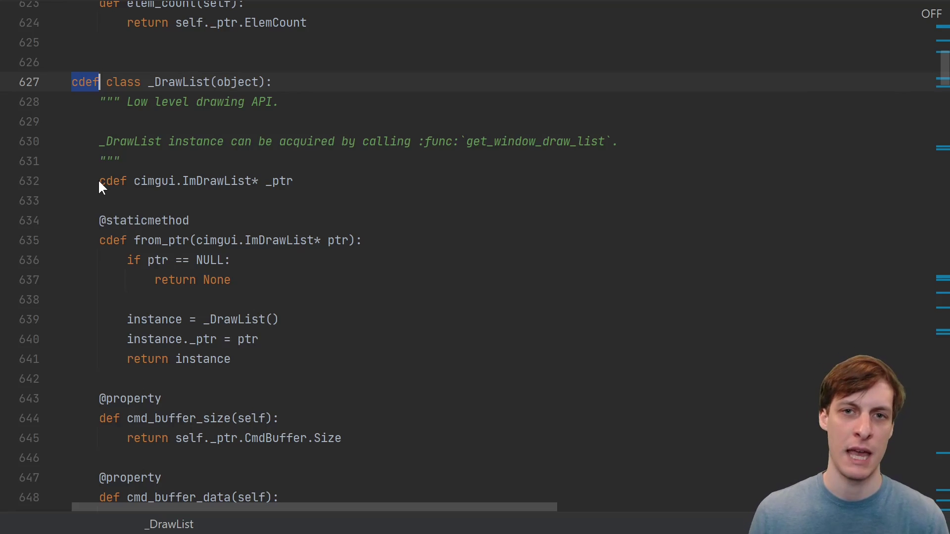
pyautogui.doubleClick(113, 185)
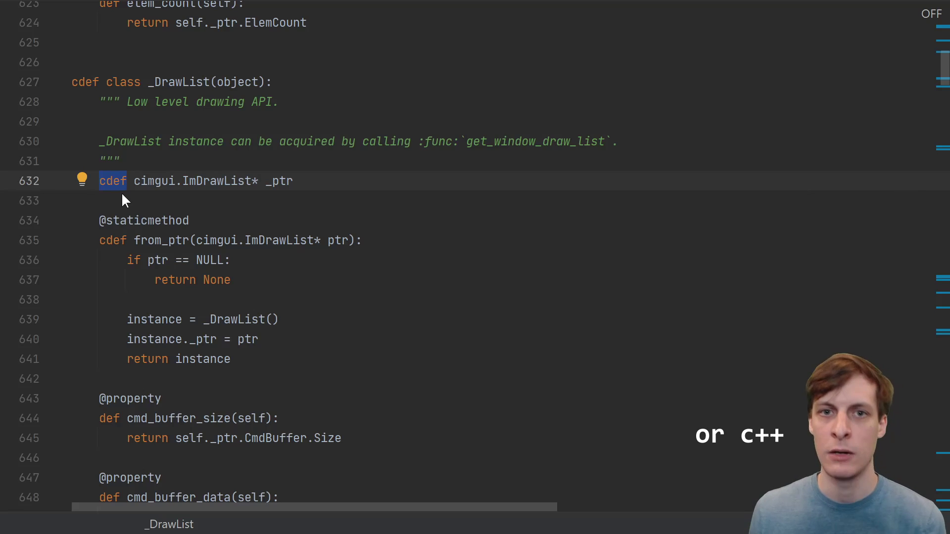
pyautogui.doubleClick(284, 192)
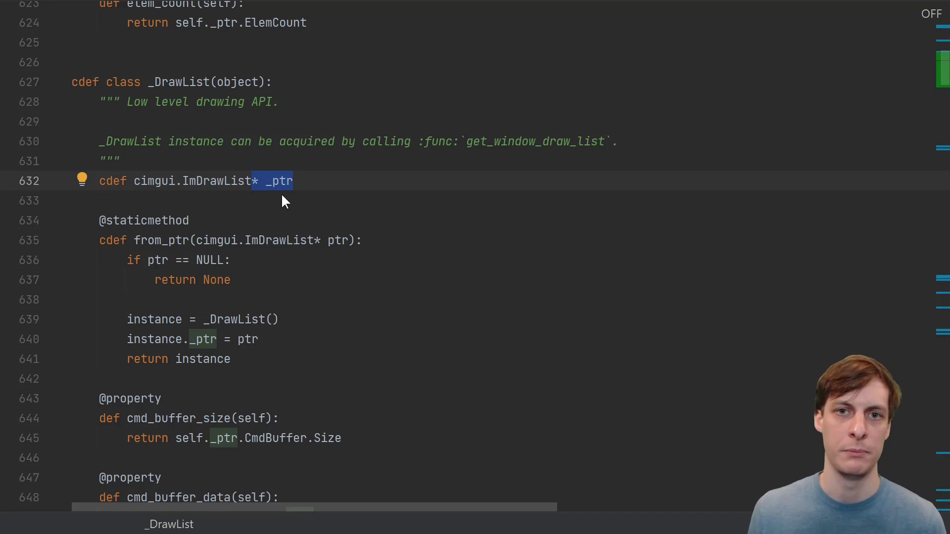
pyautogui.scroll(-1, 283, 195)
# - Select the whole from_ptr static method of _DrawList, then clear the selection
pyautogui.click(125, 180)
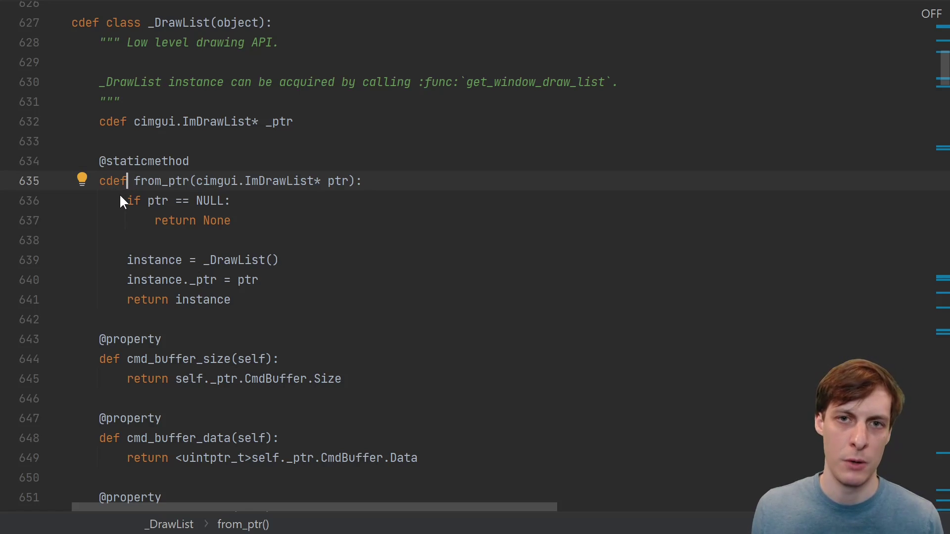
pyautogui.moveTo(73, 160); pyautogui.dragTo(246, 300)
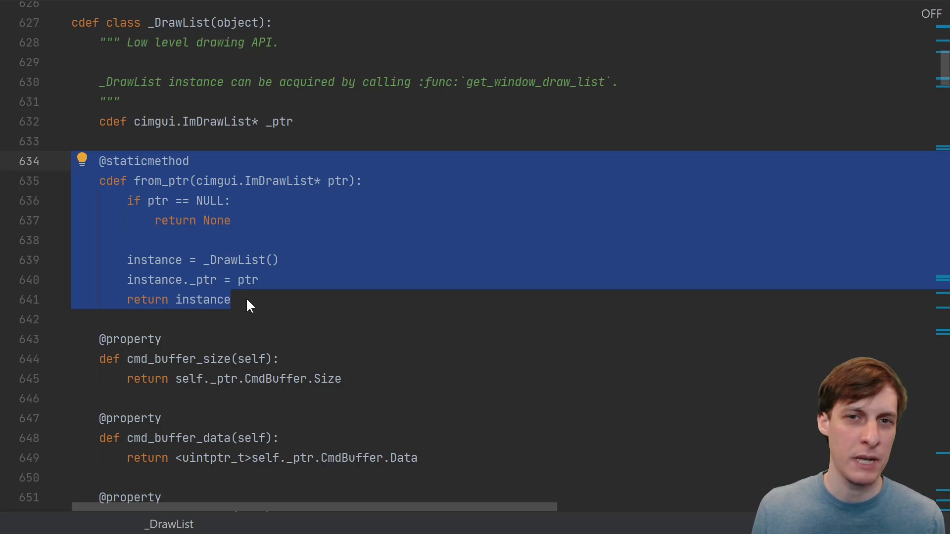
pyautogui.click(252, 299)
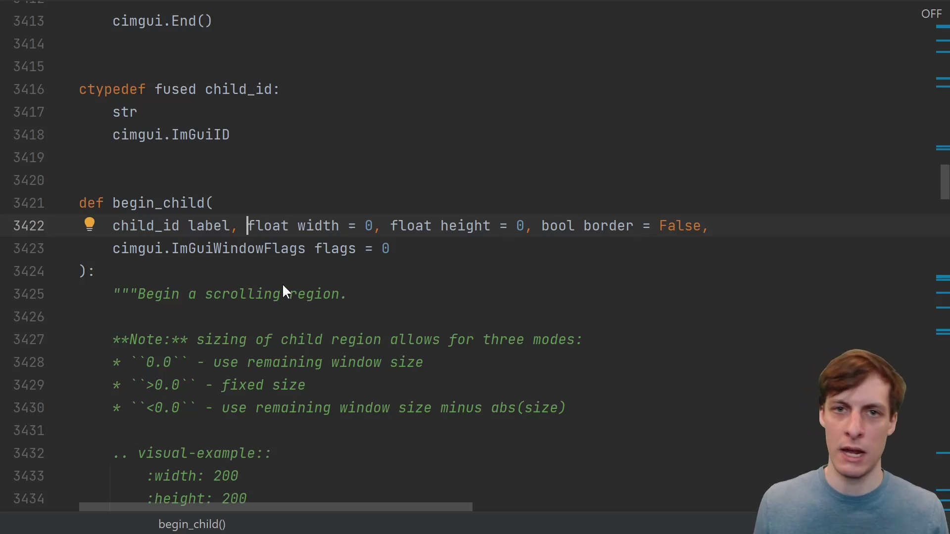
# - Inspect begin_child's float width = 0 parameter and its type hint
pyautogui.hotkey('ctrl', 'shift', 'Right')
pyautogui.hotkey('ctrl', 'shift', 'Right')
pyautogui.hotkey('ctrl', 'shift', 'Right')
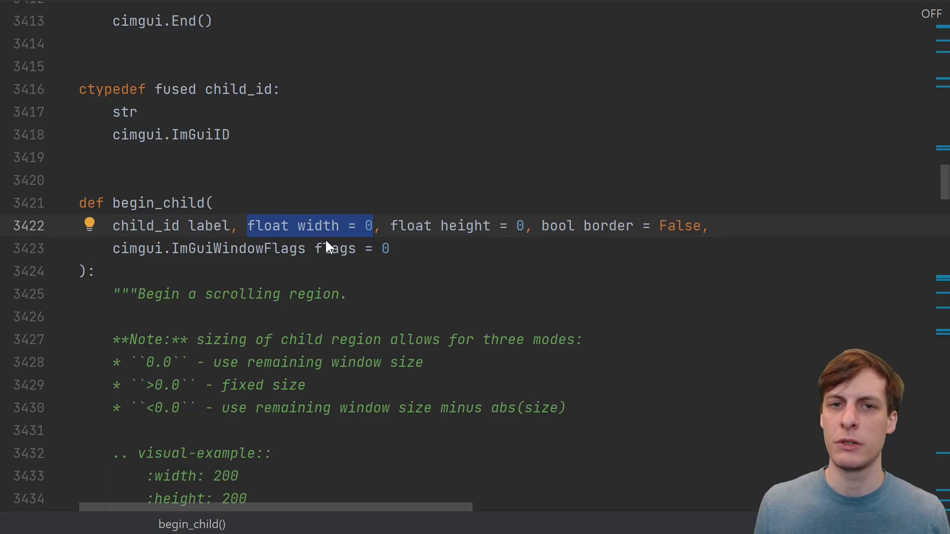
pyautogui.hotkey('ctrl', 'shift', 'p')
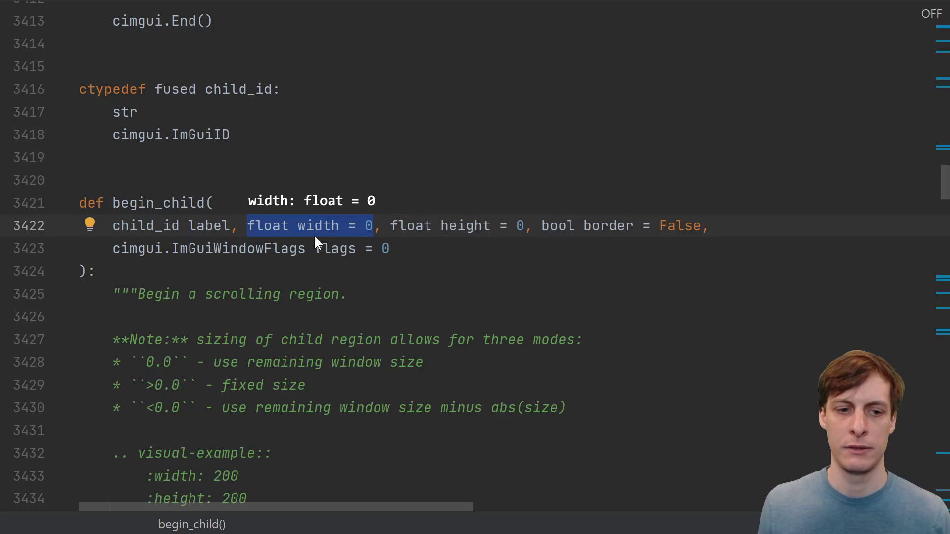
pyautogui.hotkey('ctrl', 'shift', 'w')
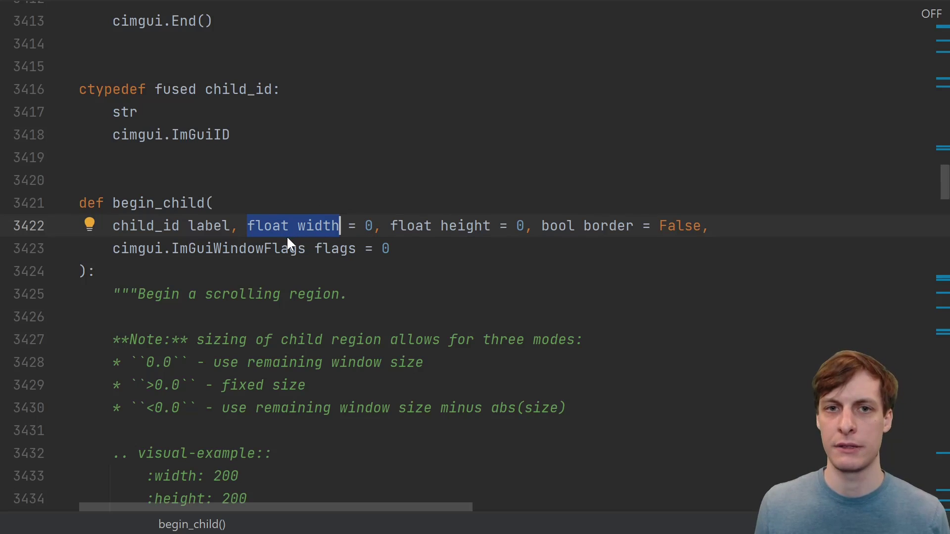
pyautogui.doubleClick(102, 200)
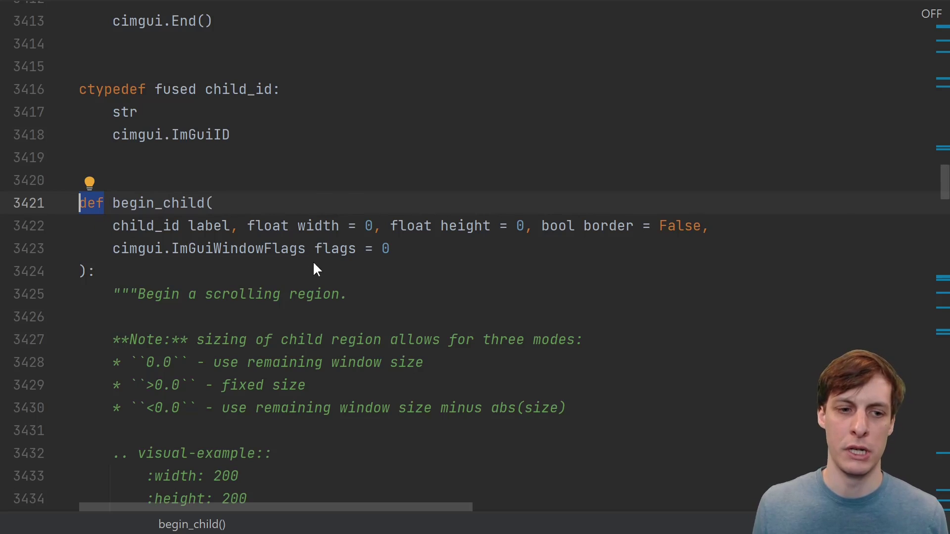
pyautogui.doubleClick(274, 226)
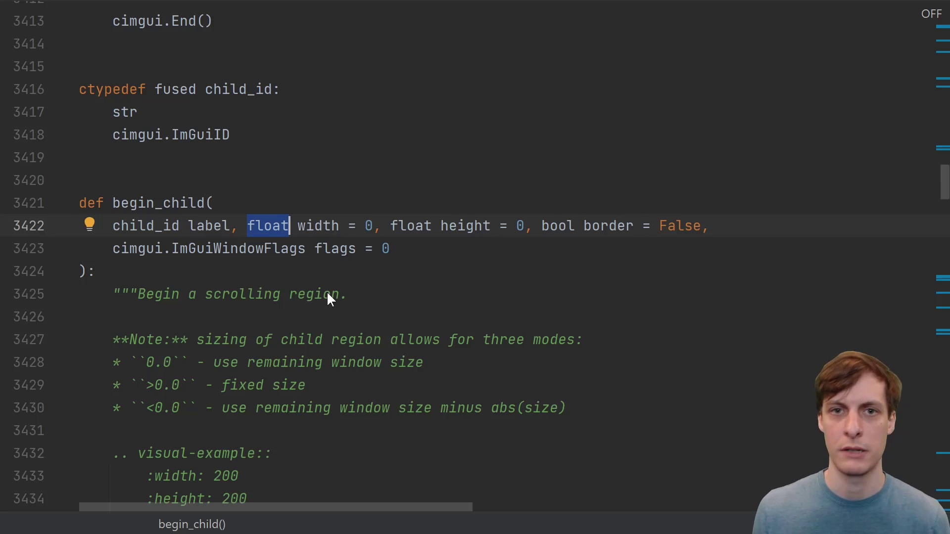
pyautogui.scroll(6, 326, 296)
# - Jump to begin(), selecting the begin and end names and the cimgui.Begin call with &opened
pyautogui.click(154, 134)
pyautogui.moveTo(155, 134); pyautogui.dragTo(112, 134)
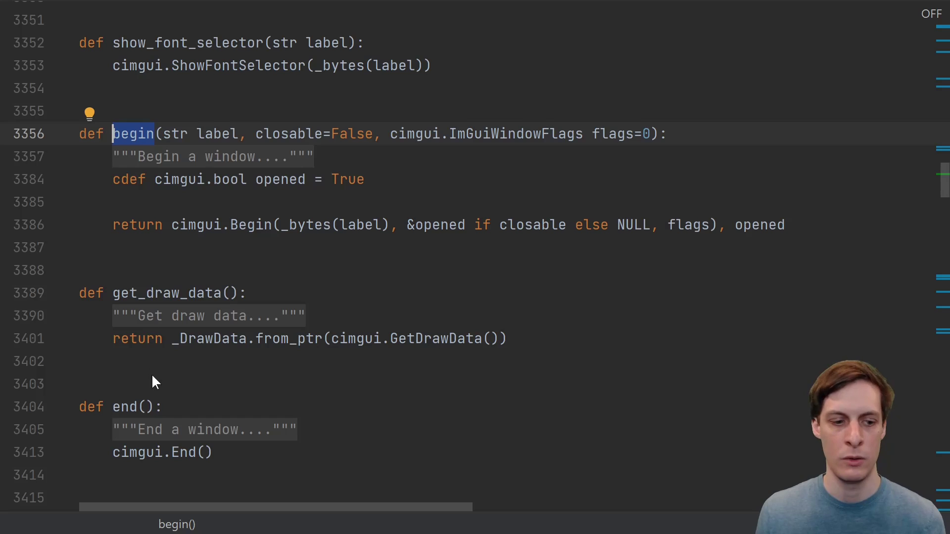
pyautogui.moveTo(161, 406); pyautogui.dragTo(102, 404)
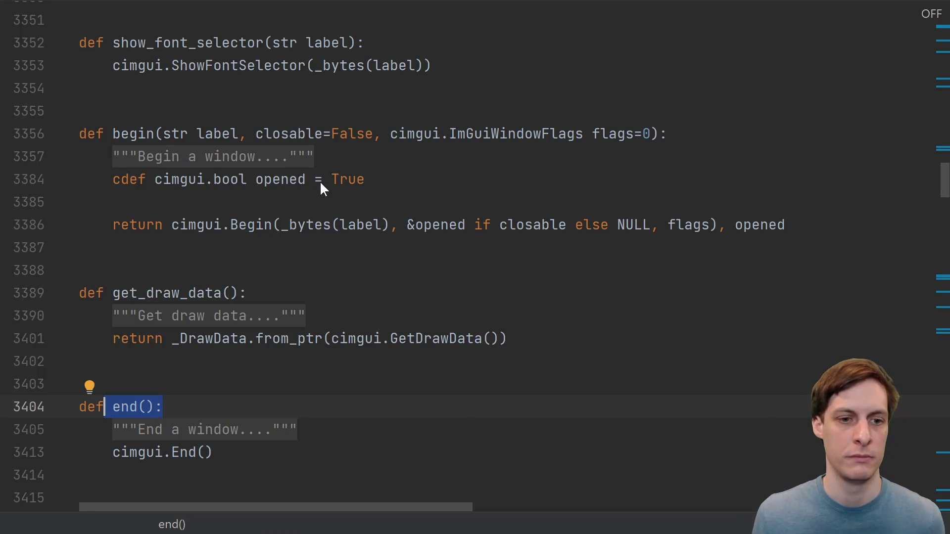
pyautogui.click(408, 225)
pyautogui.hotkey('ctrl', 'w')
pyautogui.hotkey('ctrl', 'w')
pyautogui.hotkey('ctrl', 'w')
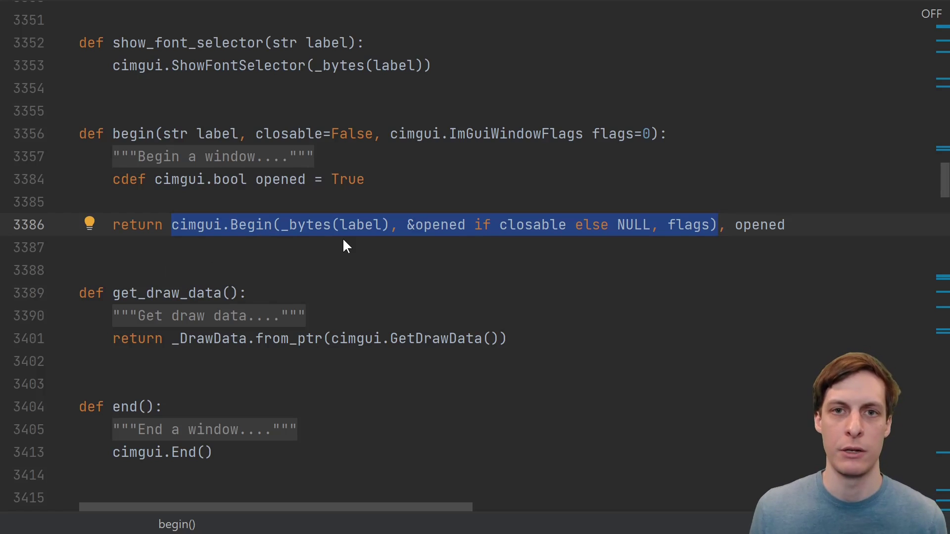
pyautogui.click(417, 225)
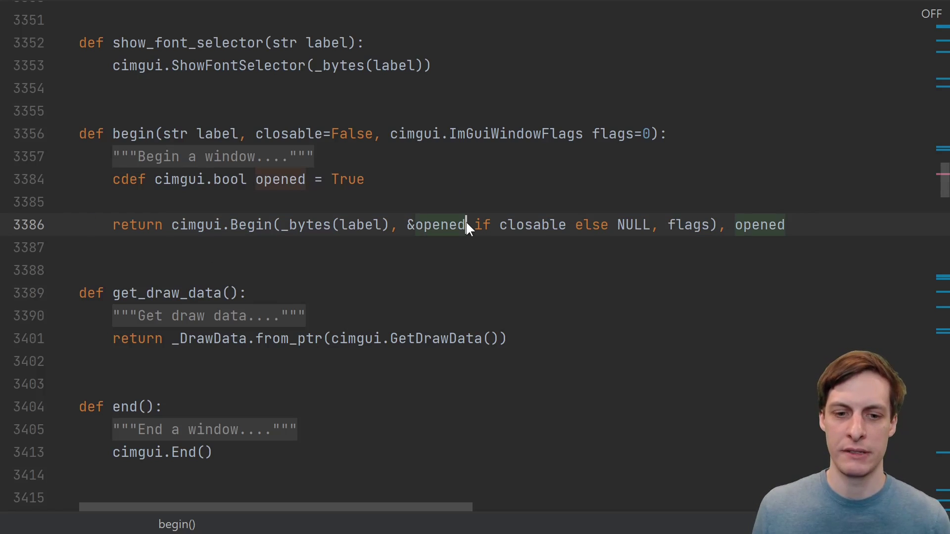
pyautogui.hotkey('ctrl', 'w')
pyautogui.hotkey('ctrl', 'w')
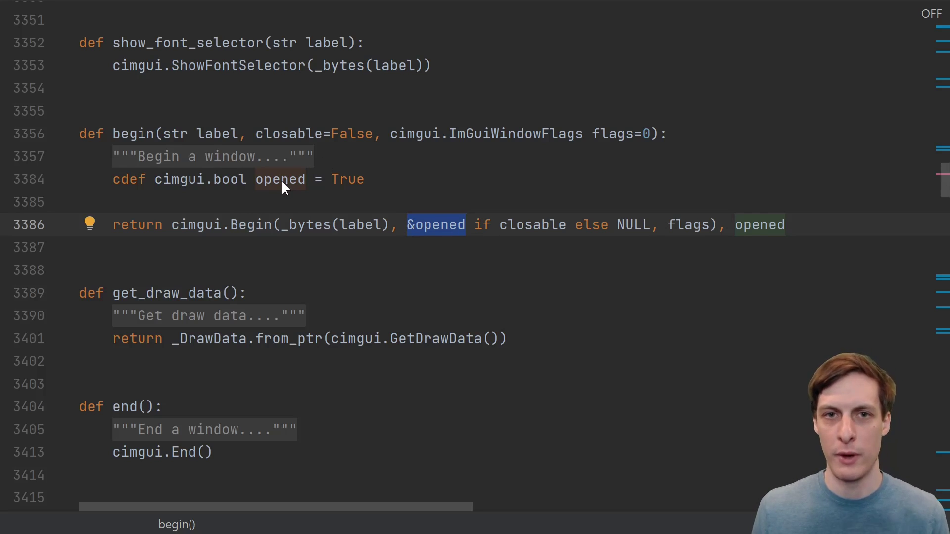
pyautogui.hotkey('ctrl', 'w')
pyautogui.hotkey('ctrl', 'w')
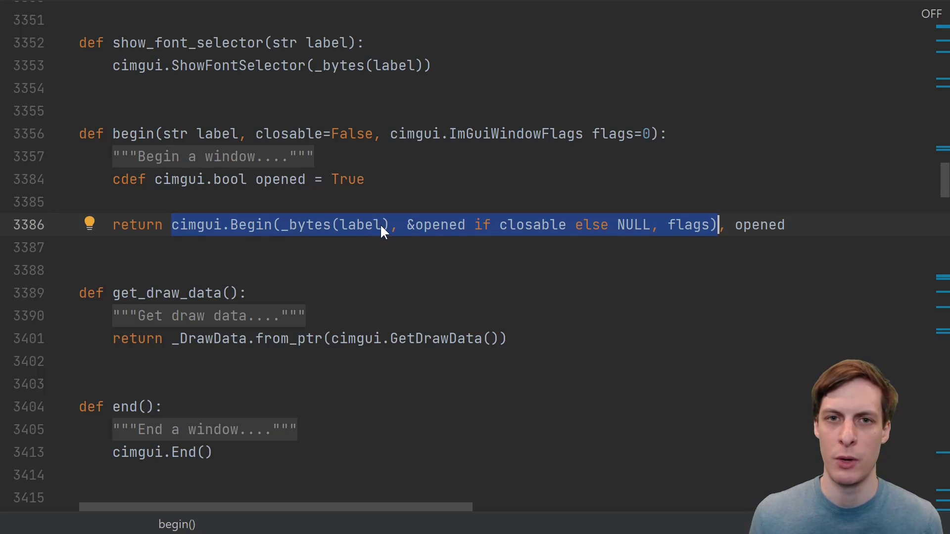
pyautogui.hotkey('ctrl', 'shift', 'w')
pyautogui.hotkey('ctrl', 'shift', 'w')
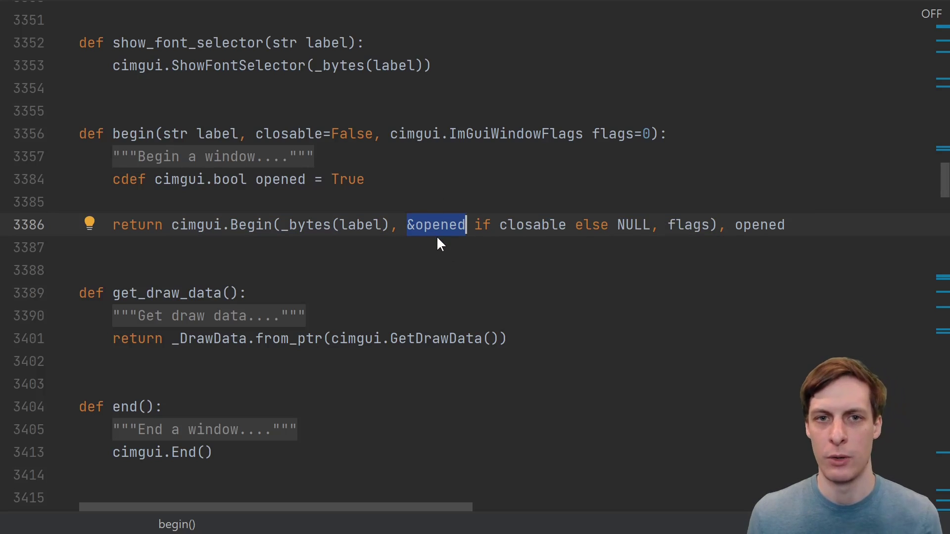
# - Select end()'s cimgui.End() call and the tuple that begin() returns
pyautogui.click(269, 453)
pyautogui.hotkey('ctrl', 'w')
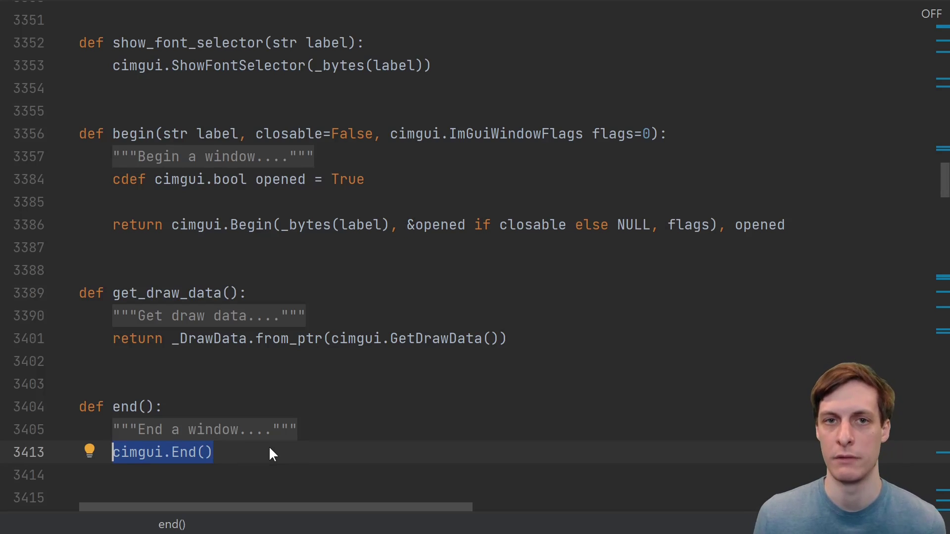
pyautogui.scroll(-1, 170, 179)
pyautogui.click(170, 180)
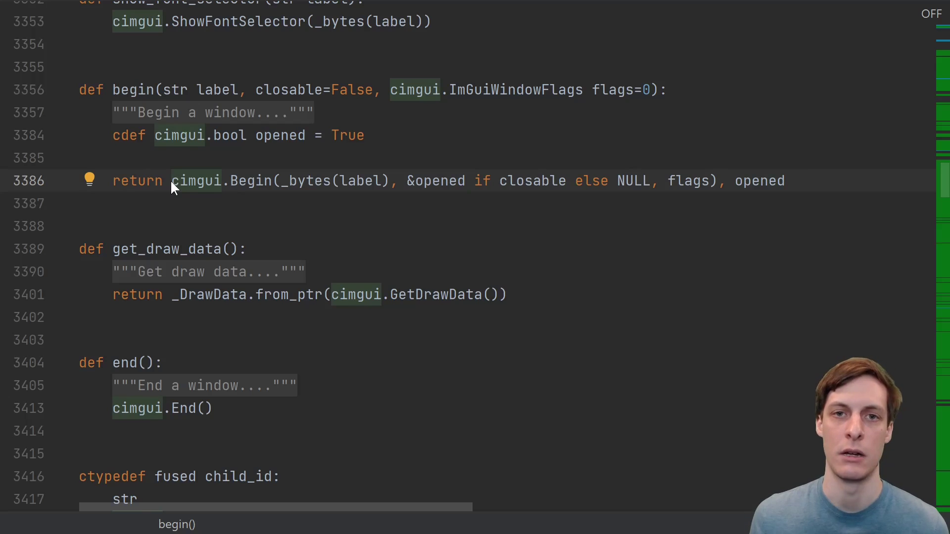
pyautogui.moveTo(170, 180)
pyautogui.mouseDown()
pyautogui.moveTo(696, 193)
pyautogui.moveTo(785, 185)
pyautogui.mouseUp()
pyautogui.click(790, 185)
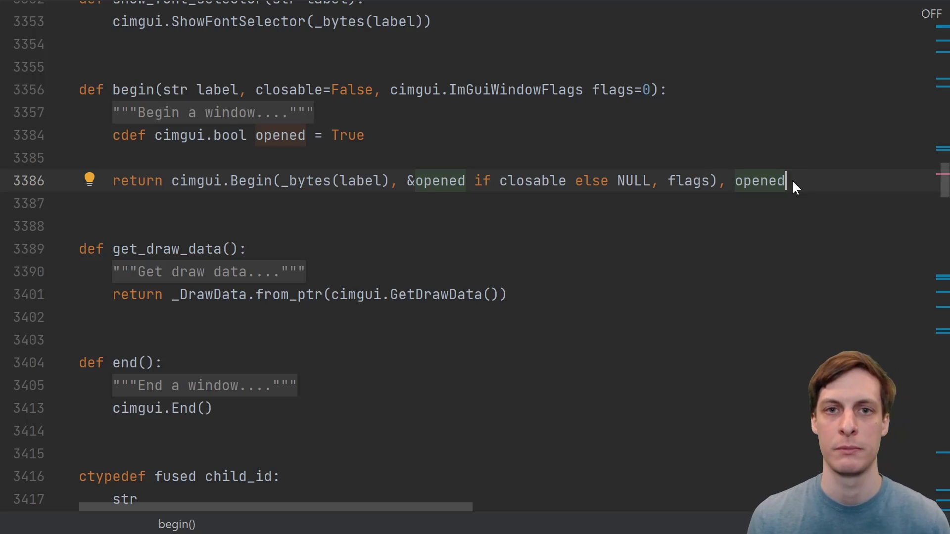
# - Review the cdef class _BeginEnd(object) with its readonly bool expanded and opened attributes
pyautogui.moveTo(112, 124); pyautogui.dragTo(78, 124)
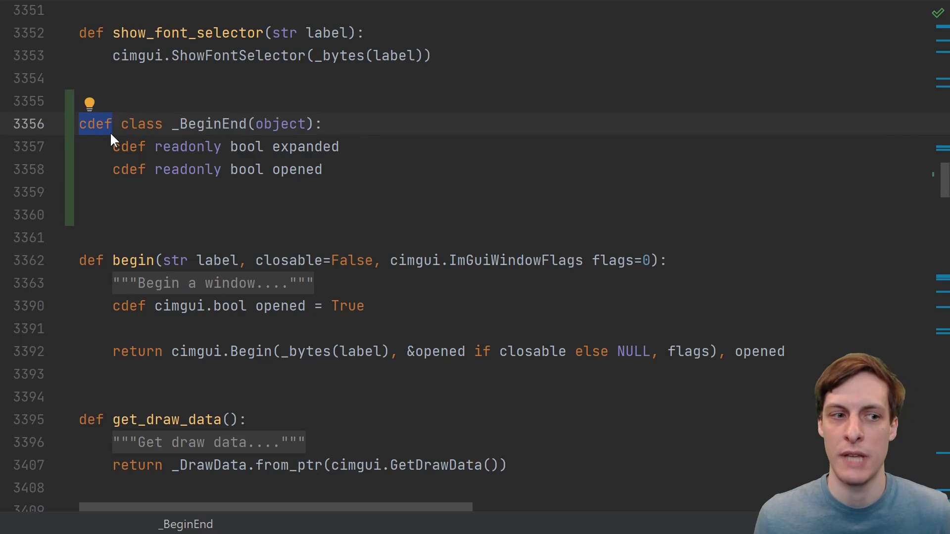
pyautogui.doubleClick(208, 123)
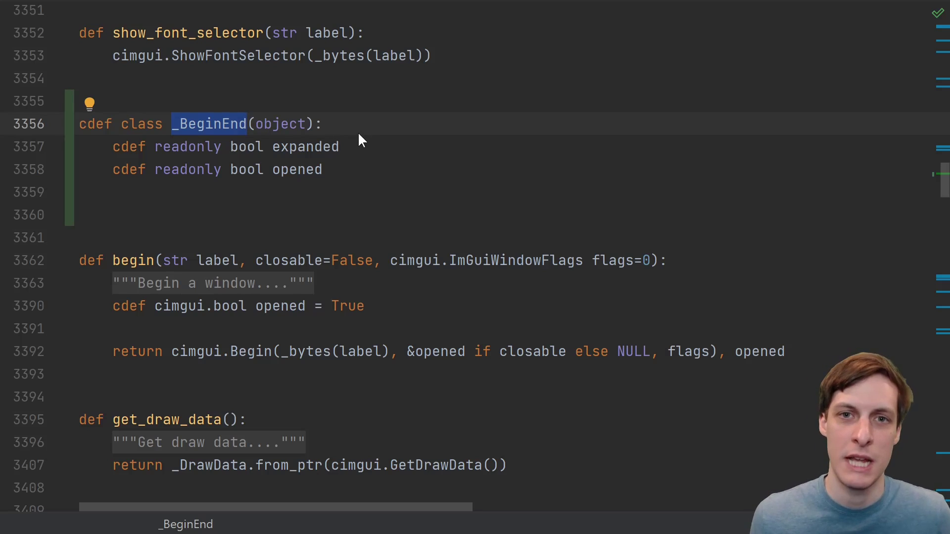
pyautogui.press('Tab')
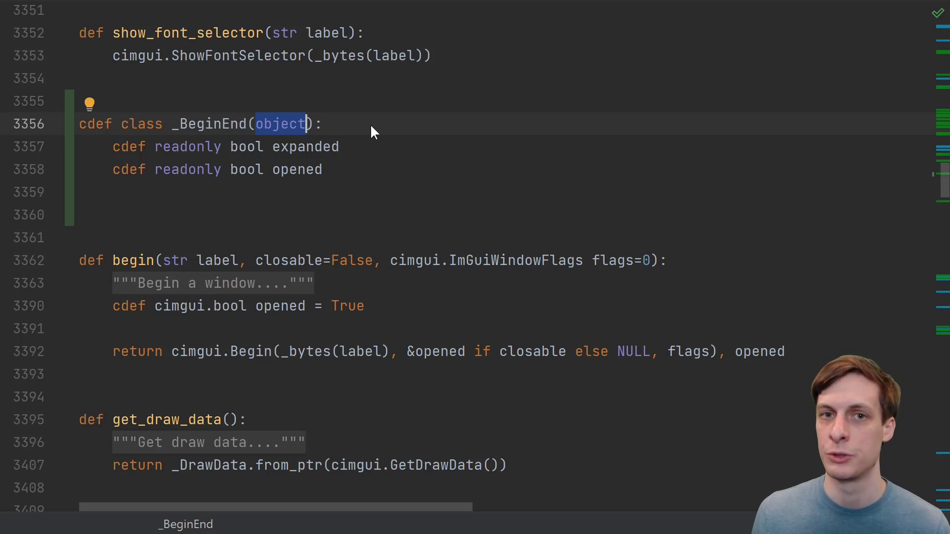
pyautogui.doubleClick(306, 146)
pyautogui.doubleClick(300, 171)
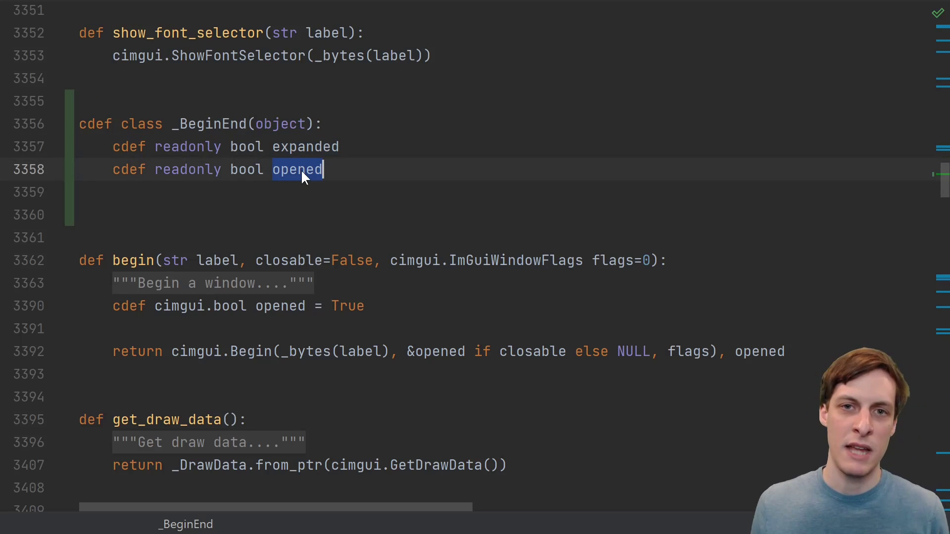
pyautogui.click(361, 169)
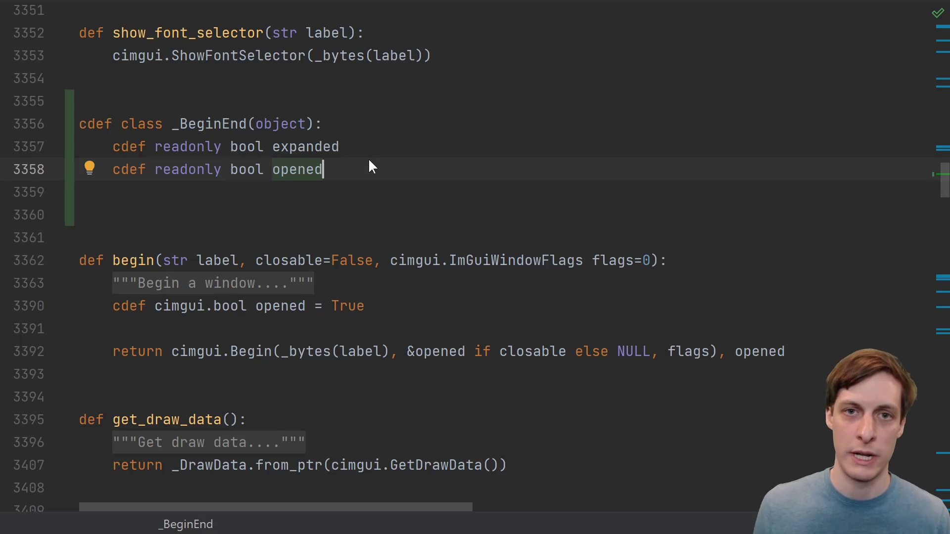
pyautogui.doubleClick(247, 147)
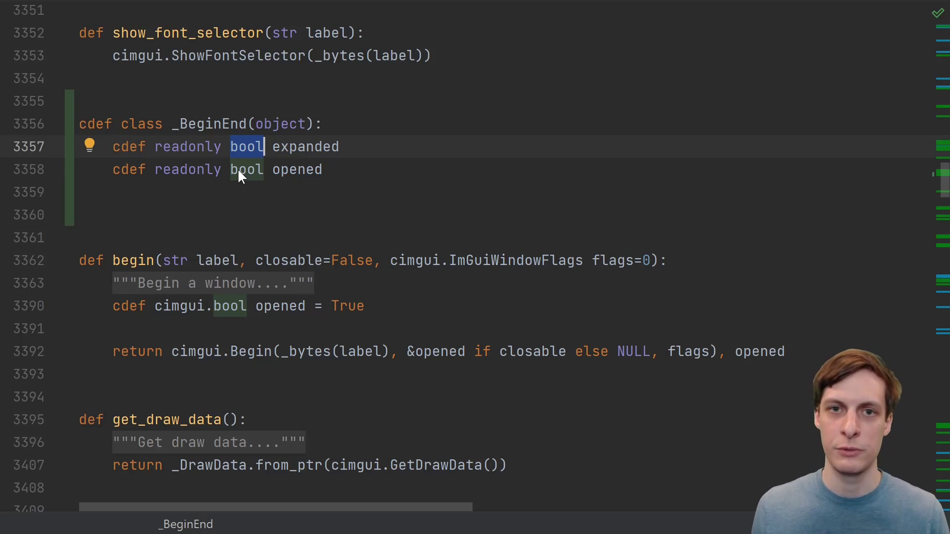
pyautogui.hotkey('ctrl', 'Left')
pyautogui.hotkey('ctrl', 'Left')
pyautogui.hotkey('ctrl', 'shift', 'Right')
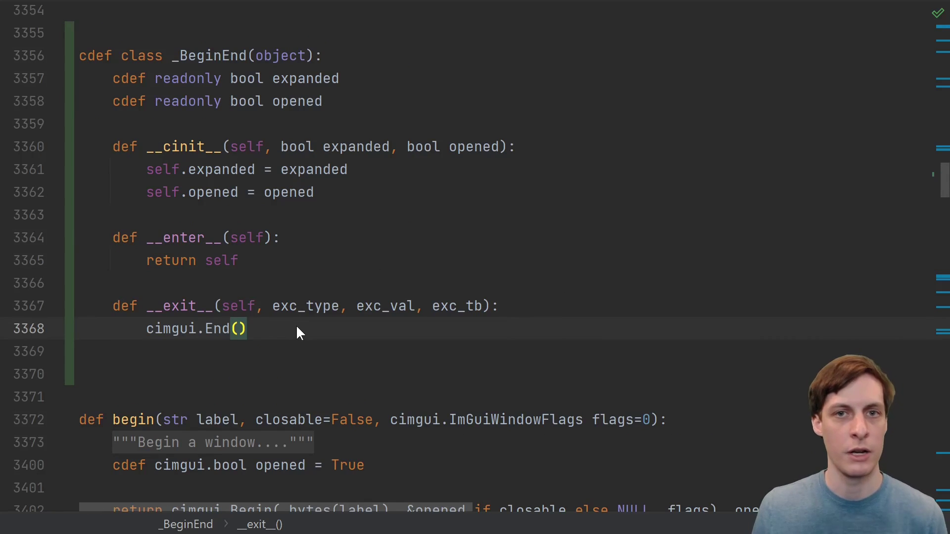
# - Add __enter__ returning self and __exit__ calling cimgui.End() to _BeginEnd
pyautogui.moveTo(296, 326); pyautogui.dragTo(78, 232)
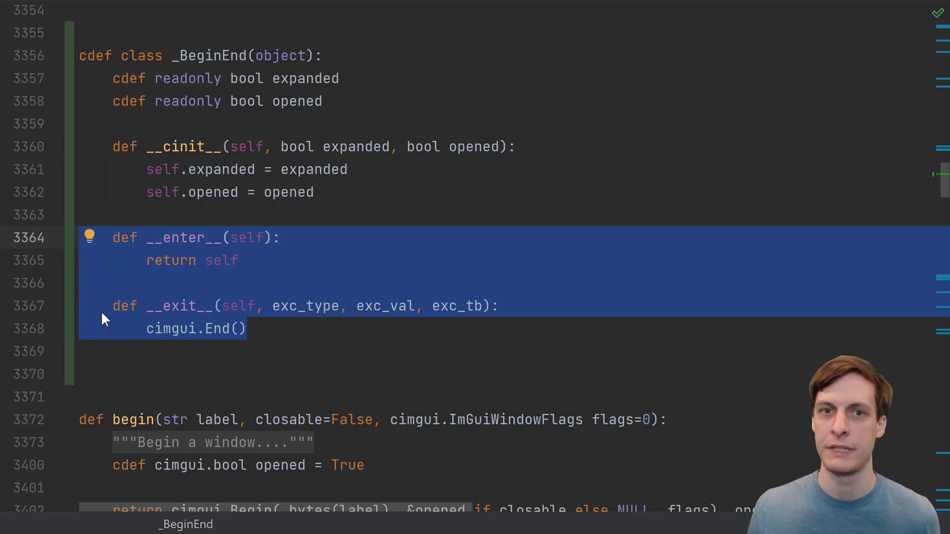
pyautogui.click(255, 260)
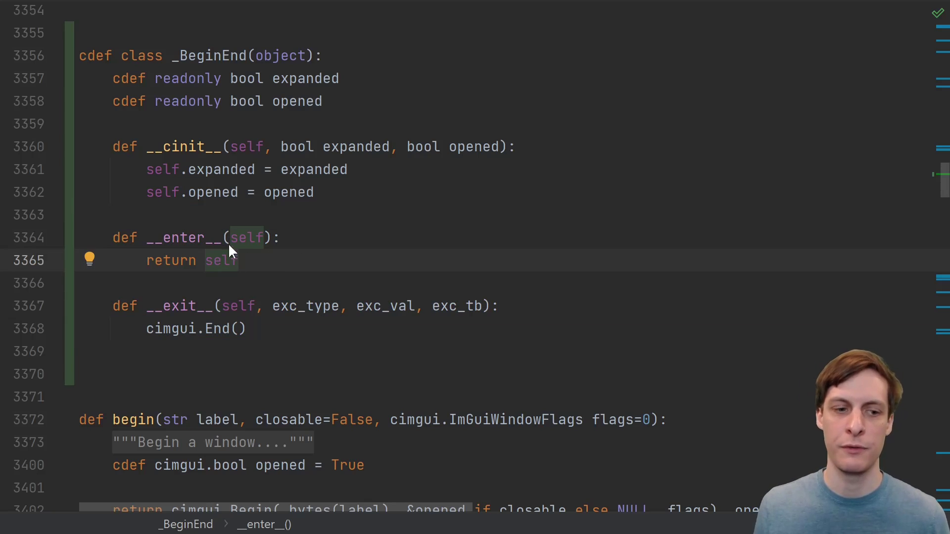
pyautogui.click(304, 327)
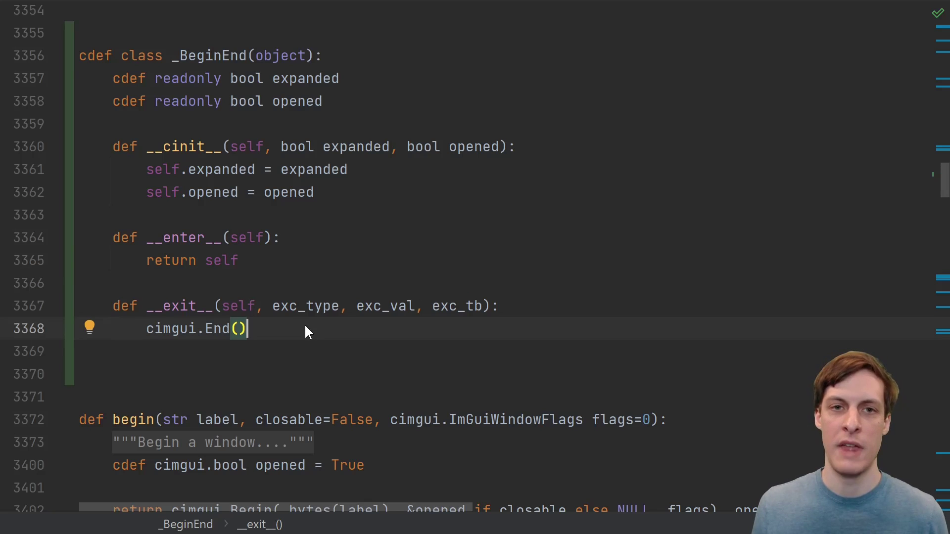
pyautogui.moveTo(304, 328); pyautogui.dragTo(128, 327)
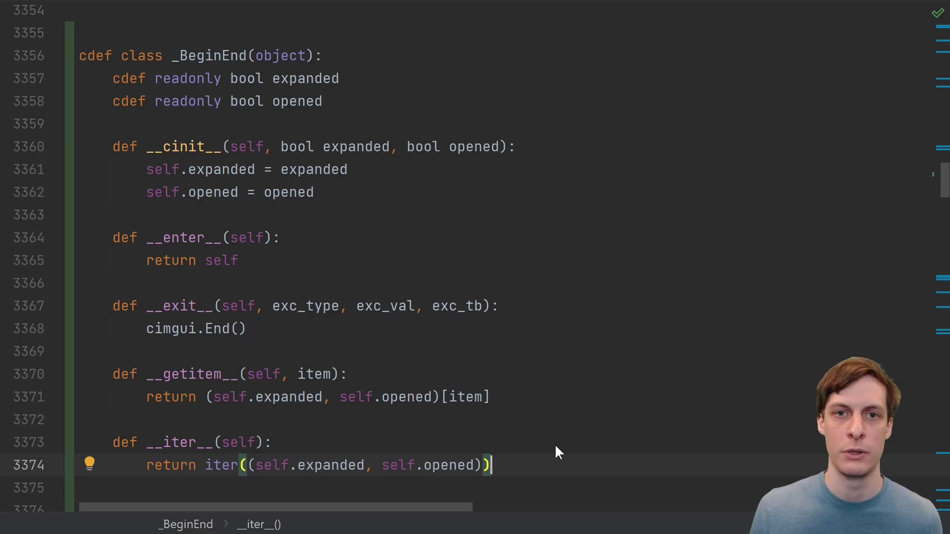
# - Add __getitem__, __iter__ and __repr__ methods, then review the expanded and opened declarations
pyautogui.click(541, 405)
pyautogui.hotkey('ctrl', 'w')
pyautogui.hotkey('ctrl', 'w')
pyautogui.hotkey('ctrl', 'w')
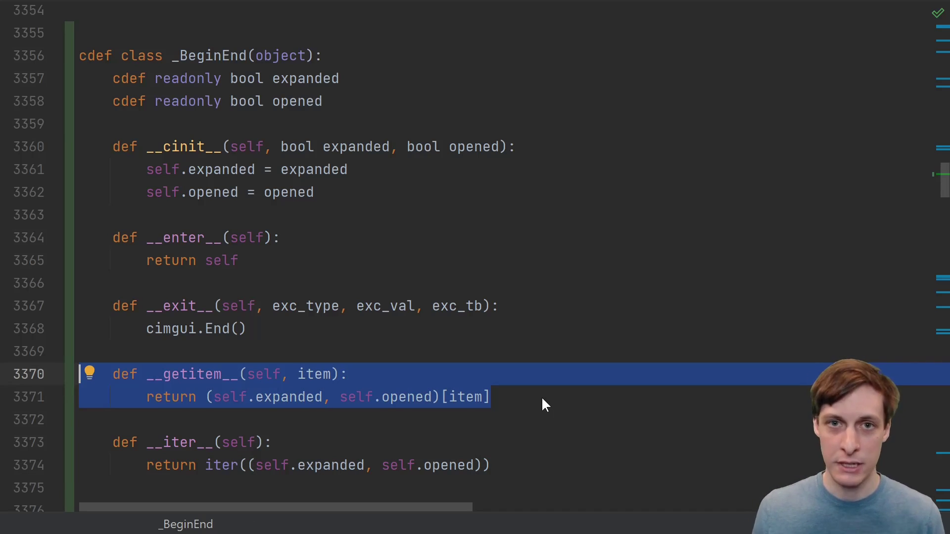
pyautogui.click(516, 466)
pyautogui.hotkey('ctrl', 'w')
pyautogui.hotkey('ctrl', 'w')
pyautogui.hotkey('ctrl', 'w')
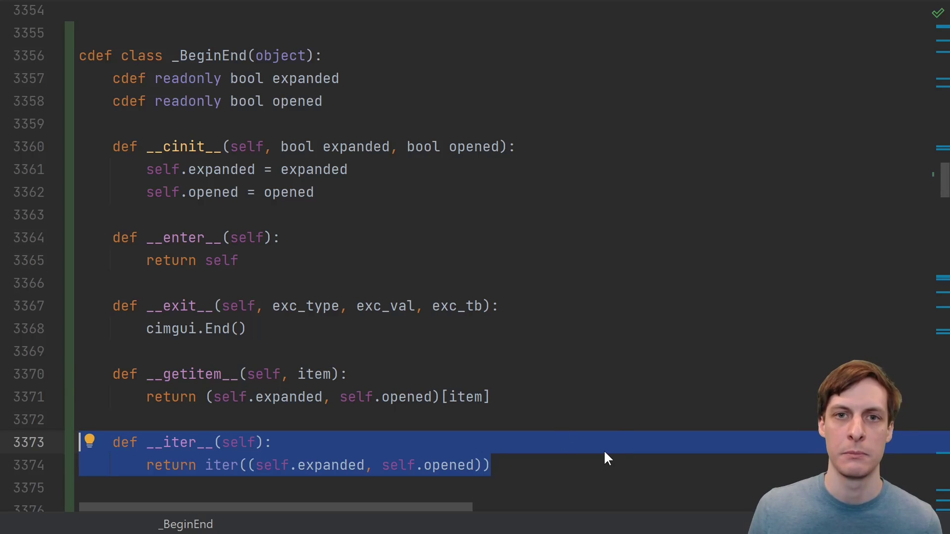
pyautogui.scroll(-2, 229, 484)
pyautogui.click(229, 485)
pyautogui.hotkey('ctrl', 'w')
pyautogui.hotkey('ctrl', 'w')
pyautogui.hotkey('ctrl', 'w')
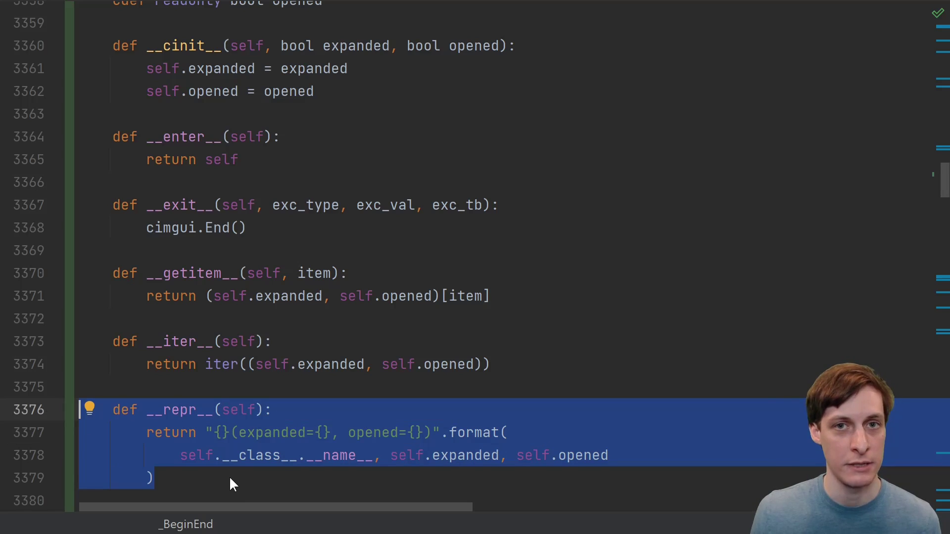
pyautogui.click(230, 479)
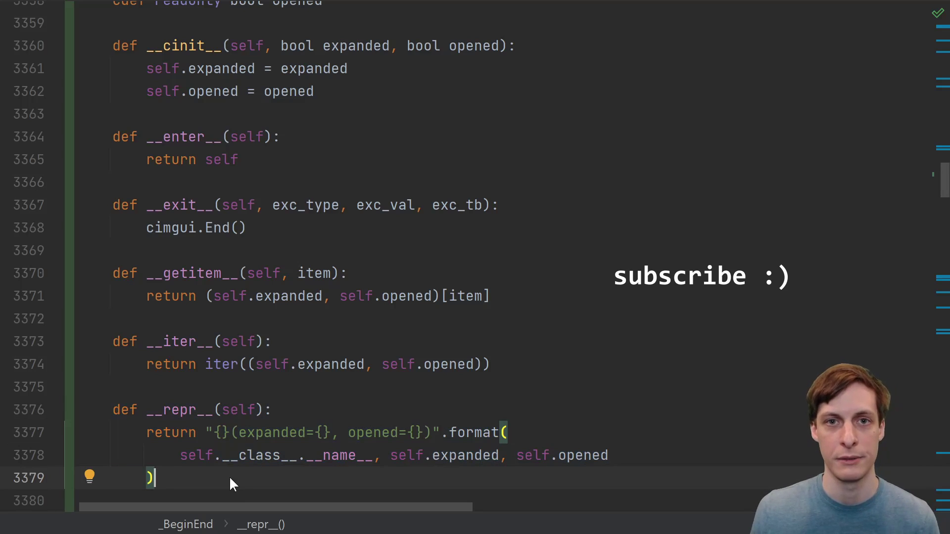
pyautogui.scroll(-1, 328, 175)
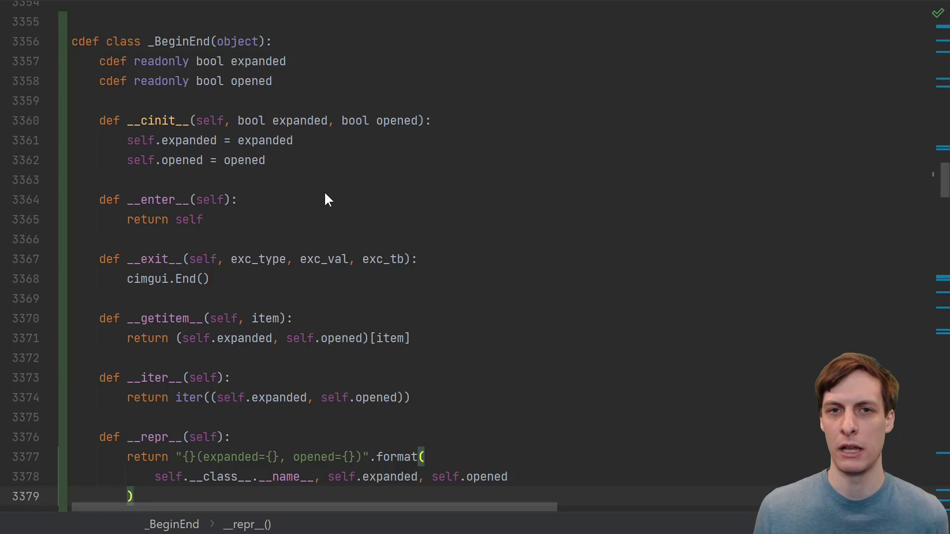
pyautogui.moveTo(272, 81); pyautogui.dragTo(72, 62)
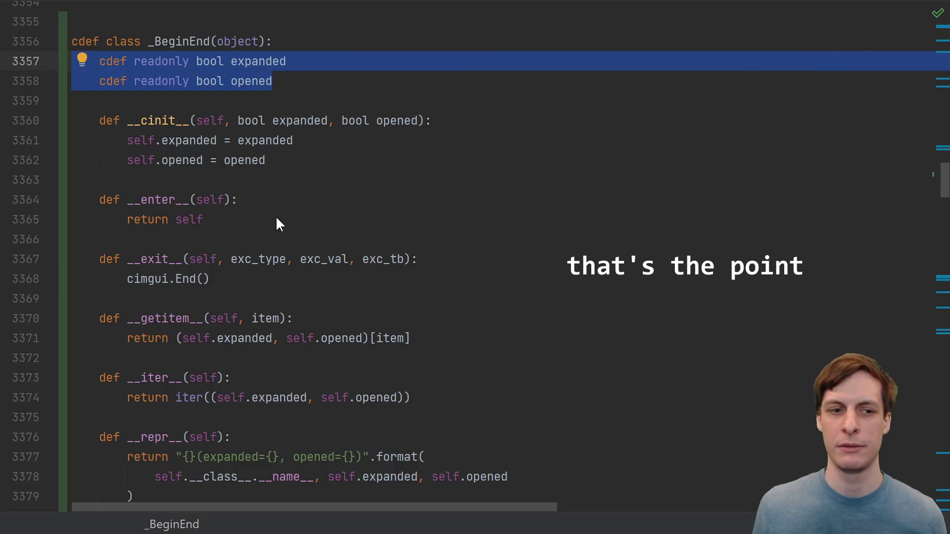
# - Wrap begin()'s return value in _BeginEnd.__new__(_BeginEnd, ...)
pyautogui.click(293, 163)
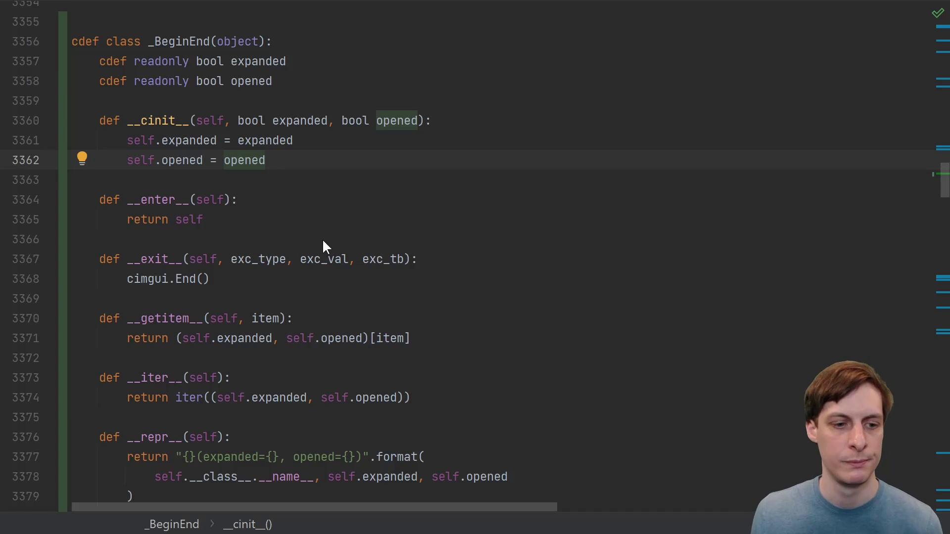
pyautogui.scroll(-5, 320, 245)
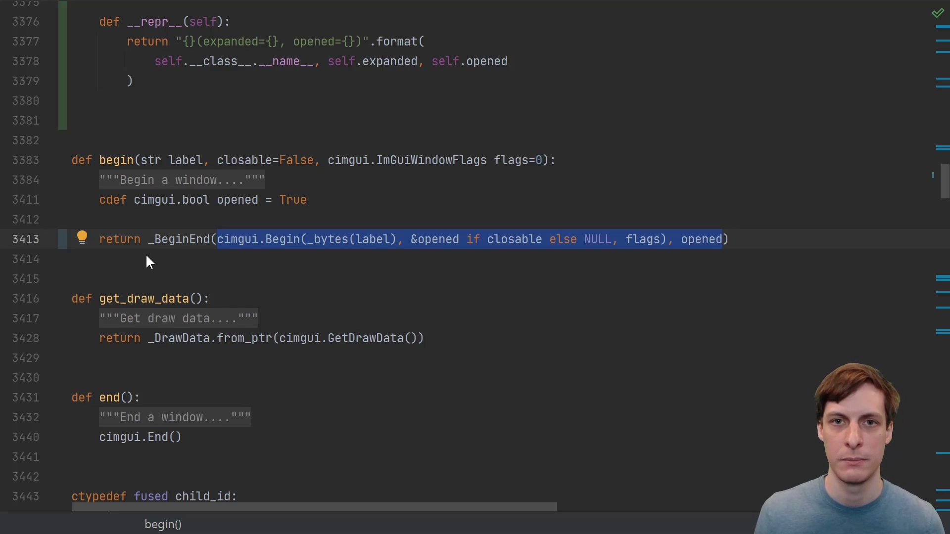
pyautogui.click(211, 242)
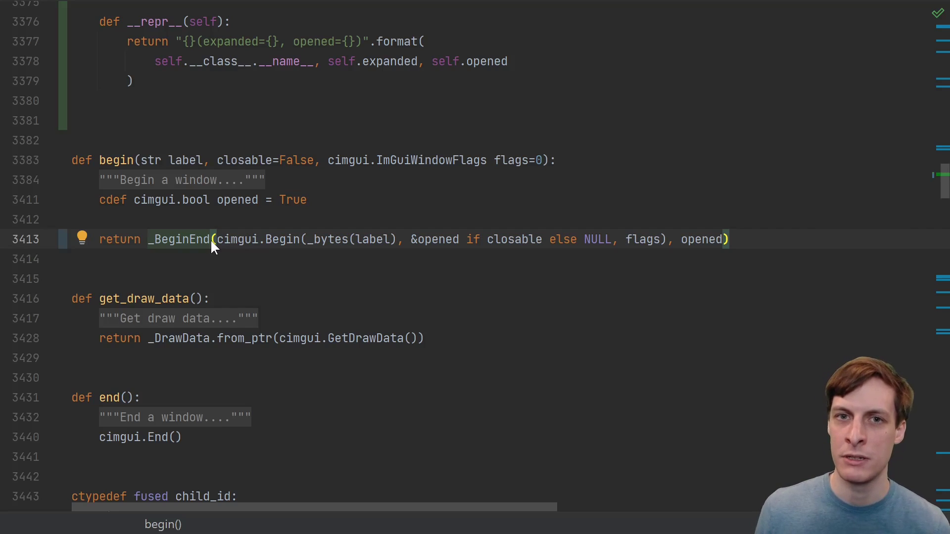
pyautogui.write('.__new__(_BeginEnd,')
pyautogui.hotkey('ctrl', 'Left')
pyautogui.hotkey('ctrl', 'Left')
pyautogui.hotkey('ctrl', 'Left')
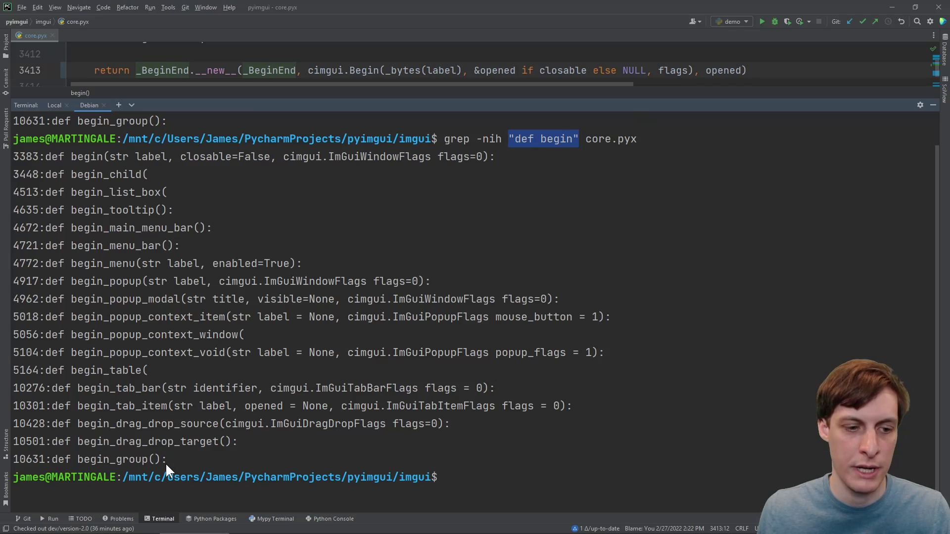
pyautogui.tripleClick(173, 158)
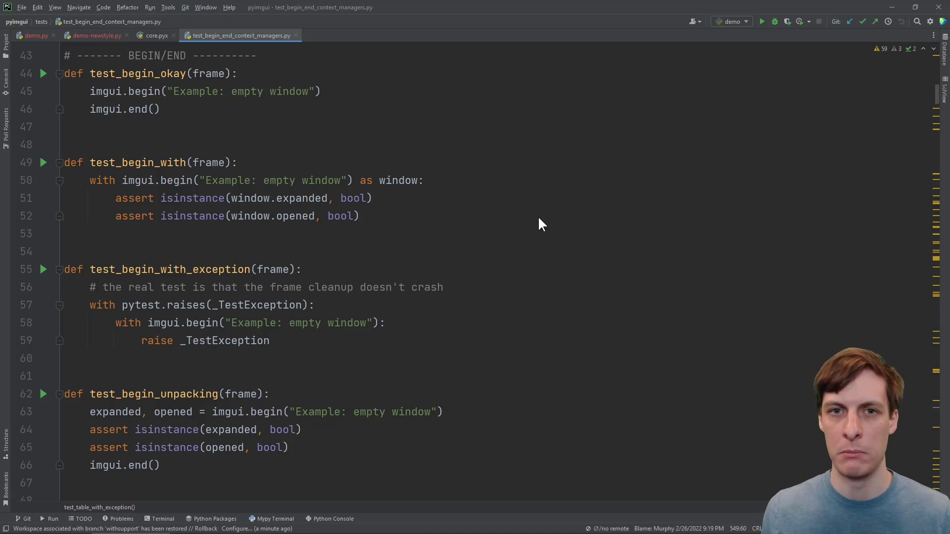
# - Skim the begin tests and exception test in test_begin_end_context_managers.py
pyautogui.hotkey('ctrl', 'w')
pyautogui.hotkey('ctrl', 'w')
pyautogui.hotkey('ctrl', 'w')
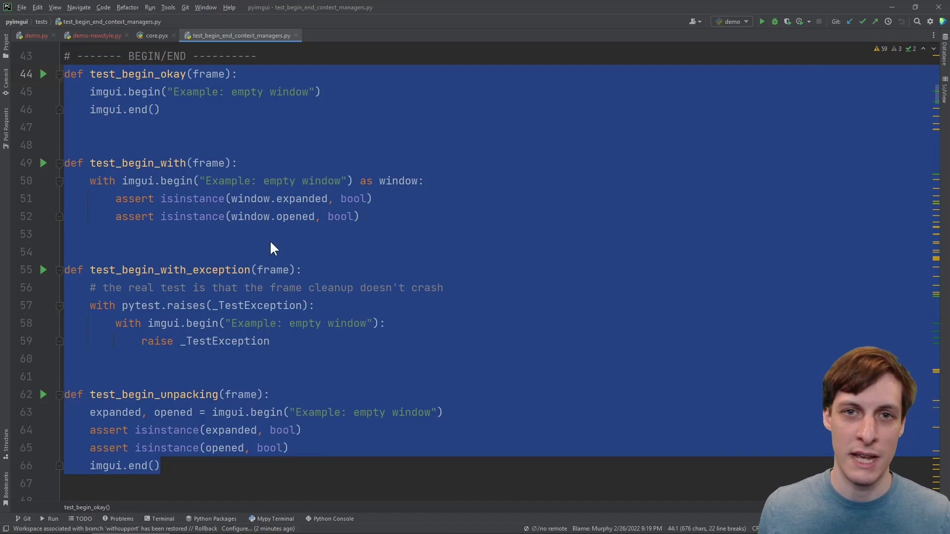
pyautogui.click(184, 282)
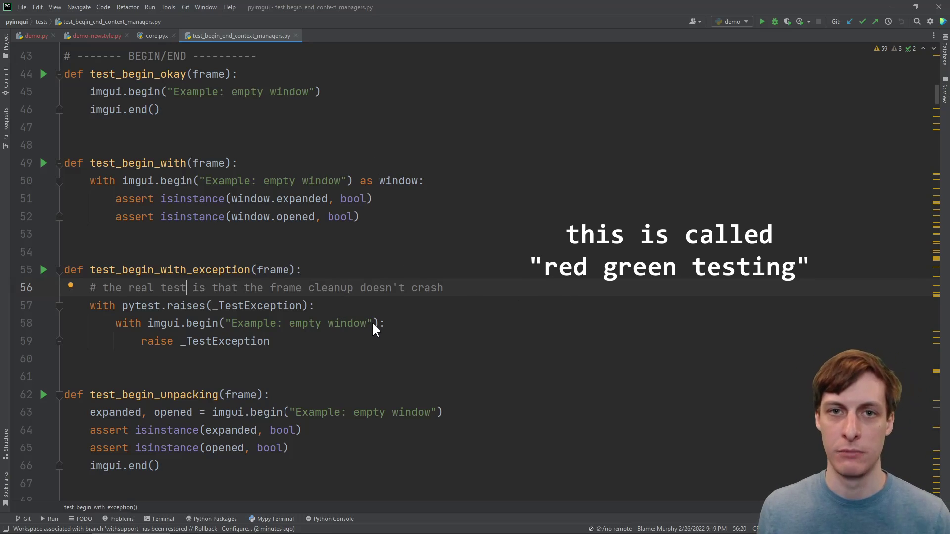
pyautogui.hotkey('ctrl', 'Tab')
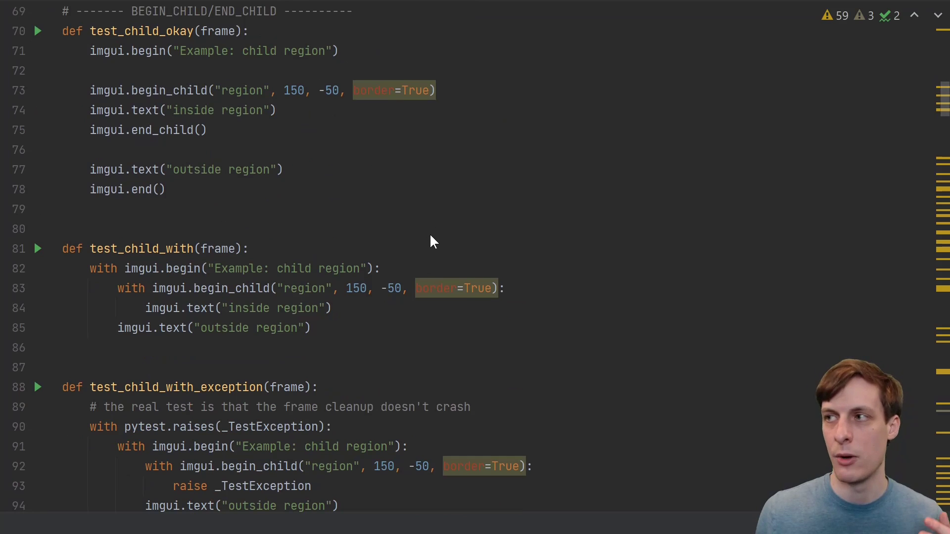
pyautogui.scroll(-10, 437, 239)
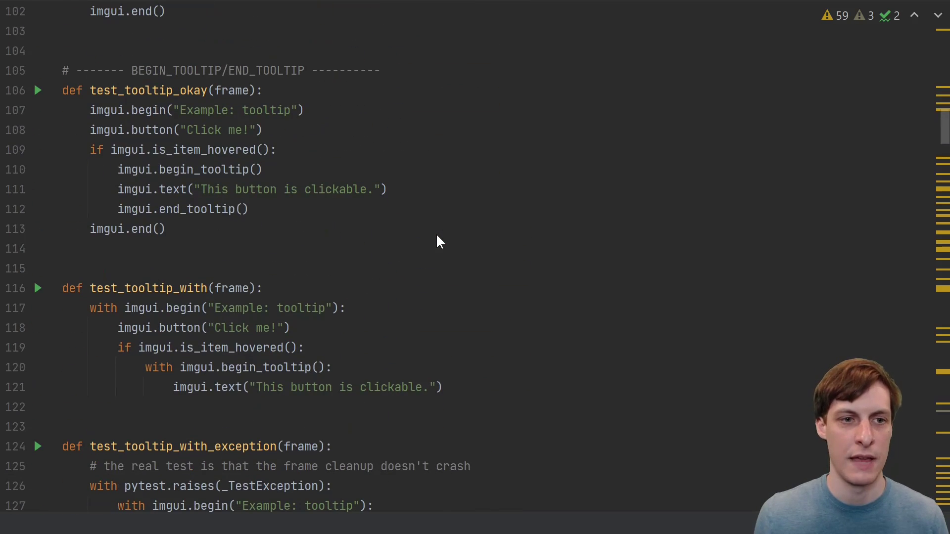
pyautogui.scroll(-10, 436, 240)
pyautogui.scroll(-1, 437, 236)
pyautogui.scroll(-3, 438, 237)
pyautogui.scroll(-20, 438, 236)
pyautogui.scroll(-7, 437, 236)
pyautogui.scroll(-11, 428, 232)
pyautogui.scroll(-15, 428, 234)
pyautogui.scroll(-15, 428, 237)
pyautogui.scroll(-14, 428, 237)
pyautogui.scroll(-12, 429, 242)
pyautogui.scroll(-15, 428, 243)
pyautogui.scroll(-16, 423, 245)
pyautogui.scroll(-6, 422, 247)
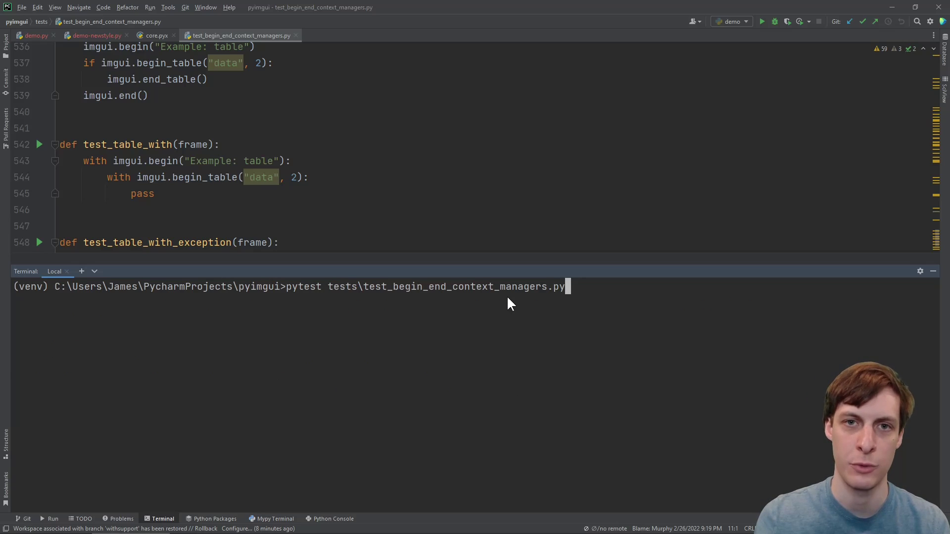
# - Run pytest tests\test_begin_end_context_managers.py, with all 61 tests passing
pyautogui.press('Return')
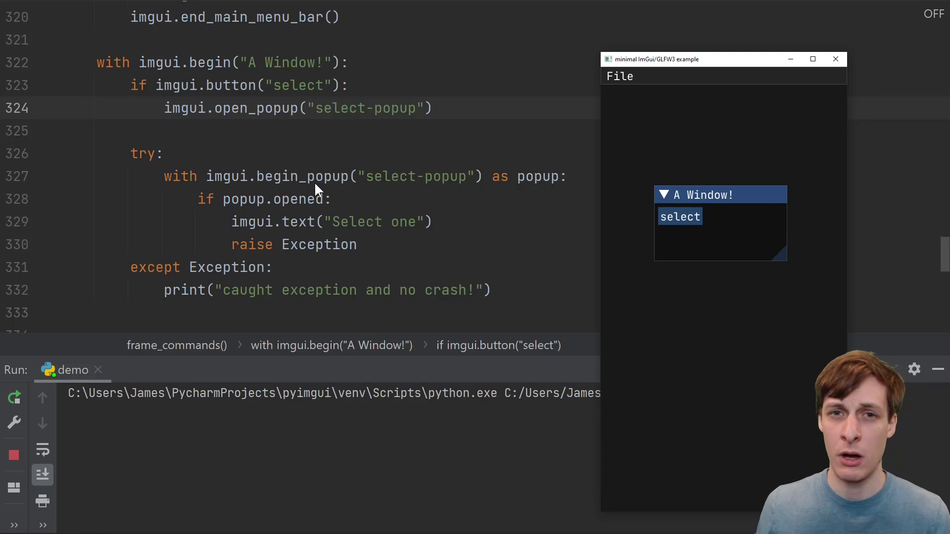
# - Open and dismiss the demo's Select one popup, confirming no crash
pyautogui.click(673, 216)
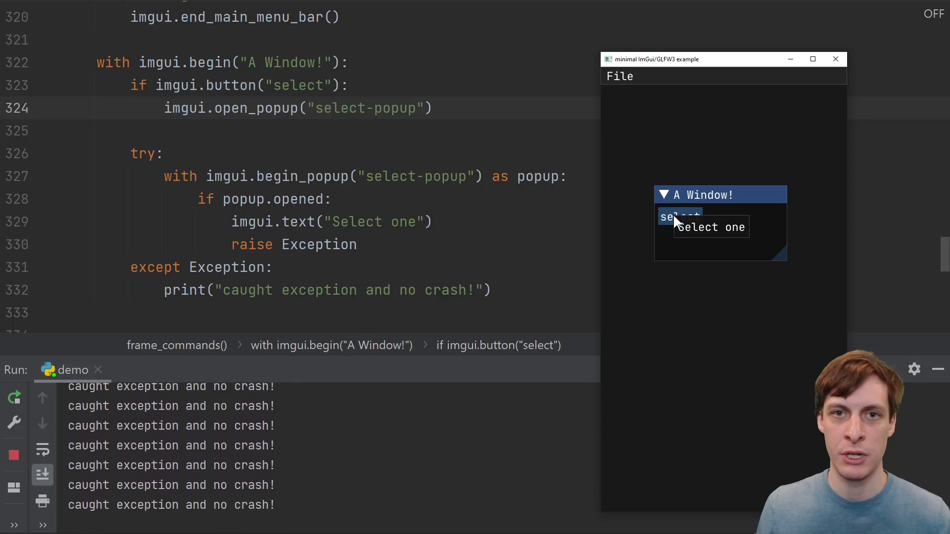
pyautogui.click(682, 284)
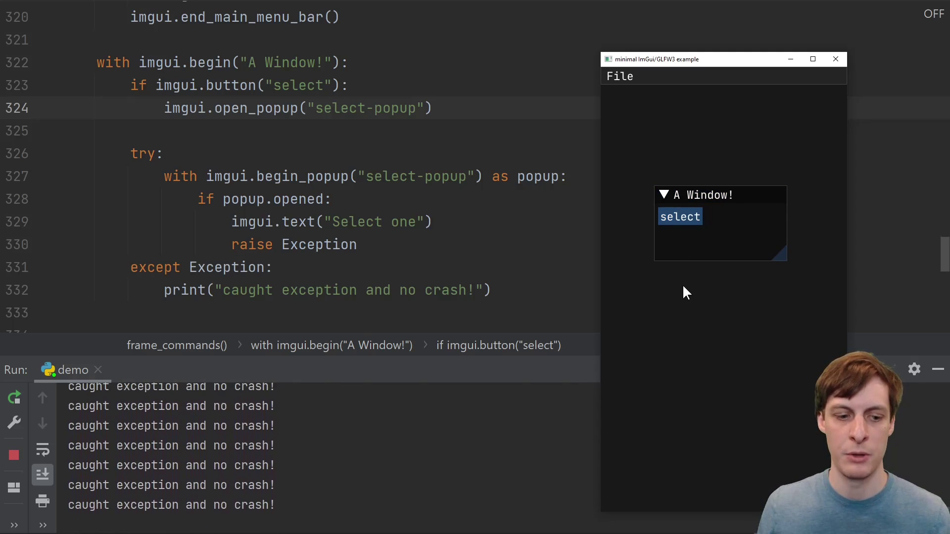